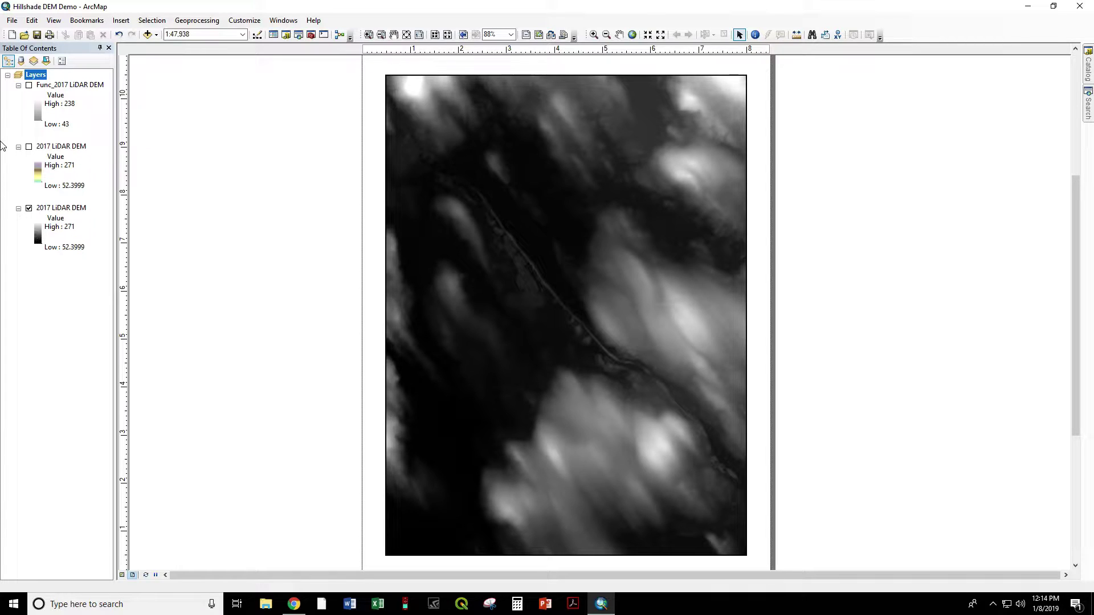
- Compare the grey DEM, colour-ramped DEM and Func_2017 hillshade by toggling visibility, leaving the grey DEM shown
{"action": "left_click", "coordinate": [29, 208]}
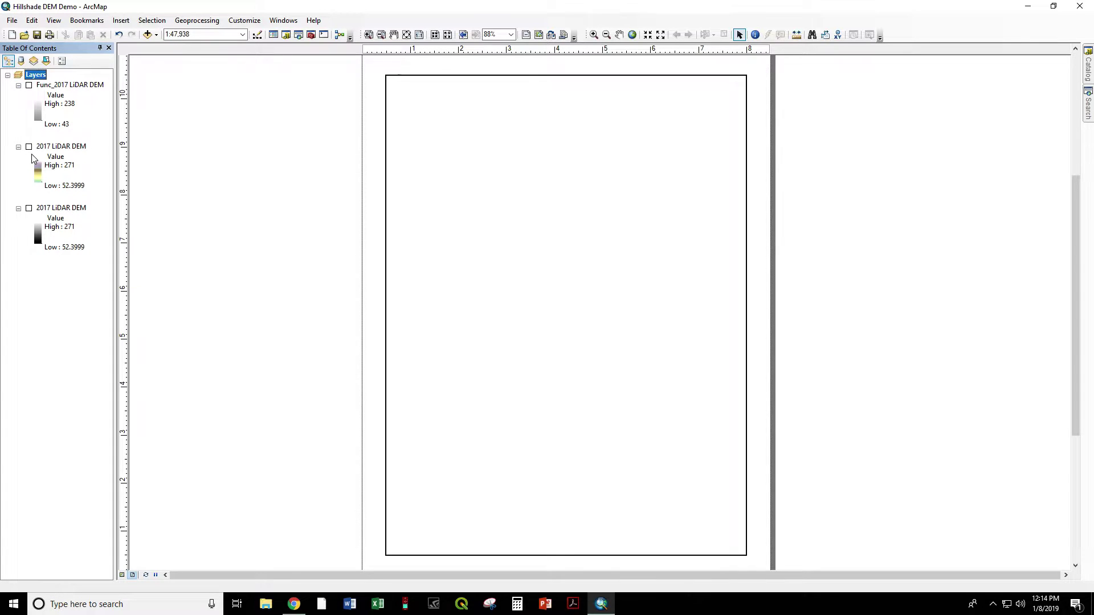
{"action": "left_click", "coordinate": [29, 147]}
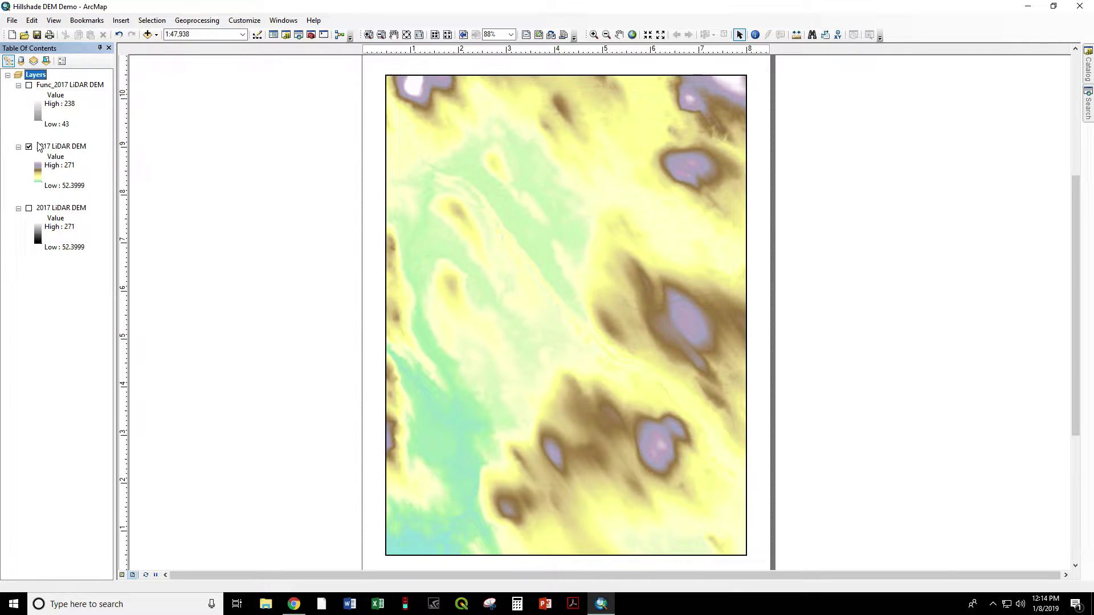
{"action": "left_click", "coordinate": [29, 86]}
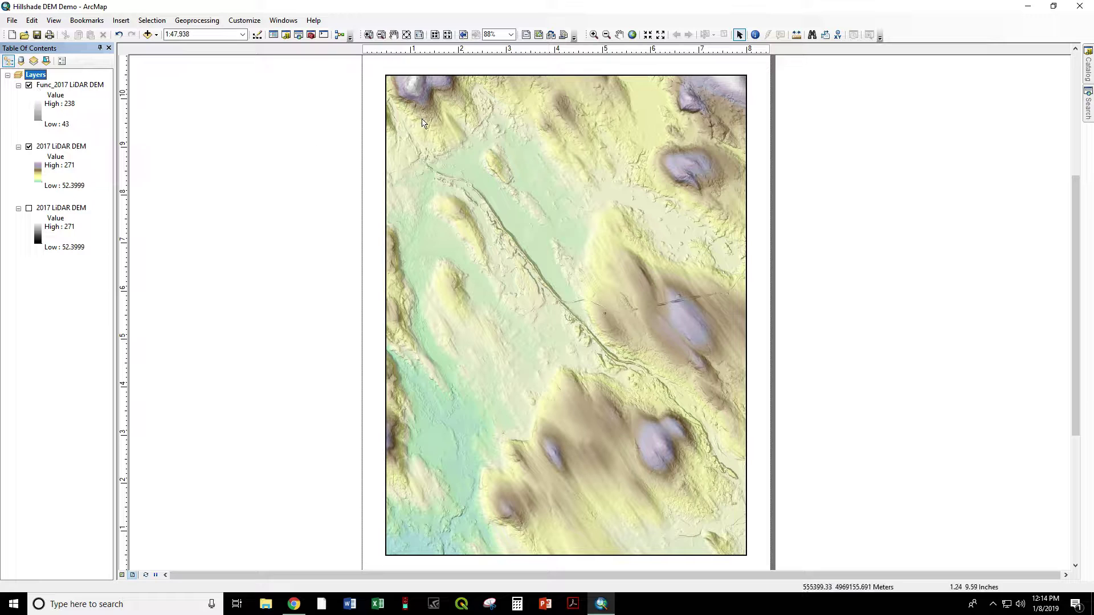
{"action": "left_click", "coordinate": [29, 147]}
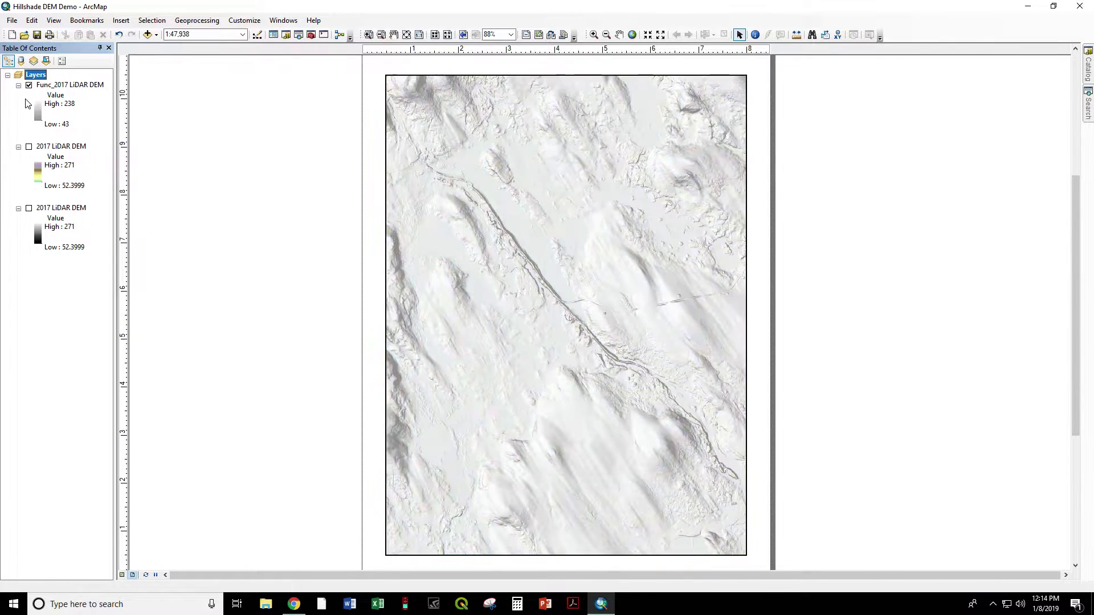
{"action": "left_click", "coordinate": [29, 85]}
{"action": "left_click", "coordinate": [39, 209]}
{"action": "left_click", "coordinate": [29, 208]}
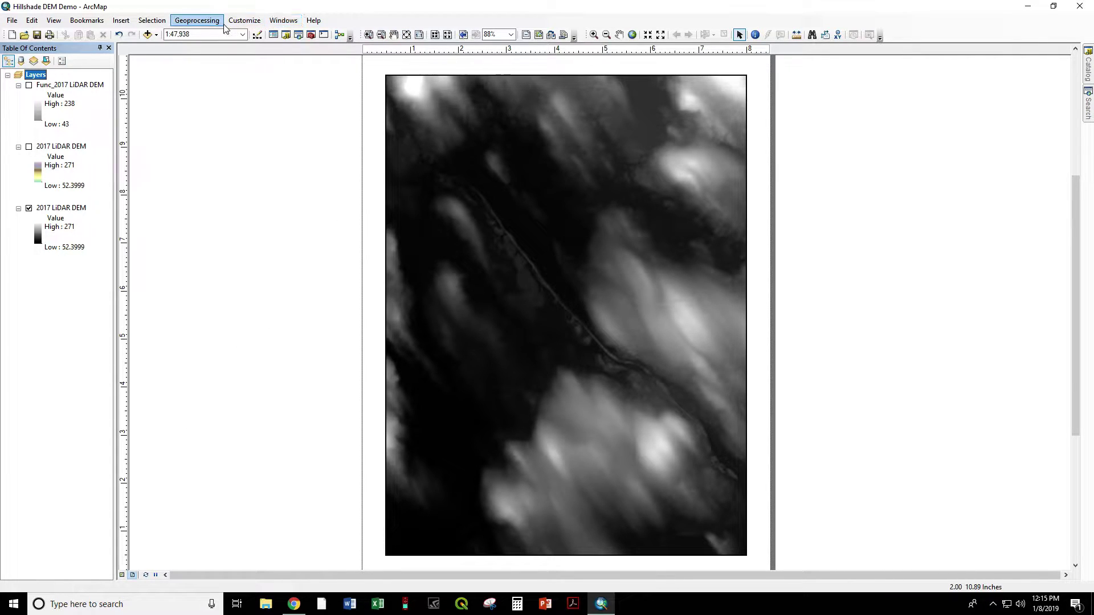
- Open the Image Analysis window and select the grey 2017 LiDAR DEM for processing
{"action": "left_click", "coordinate": [284, 23]}
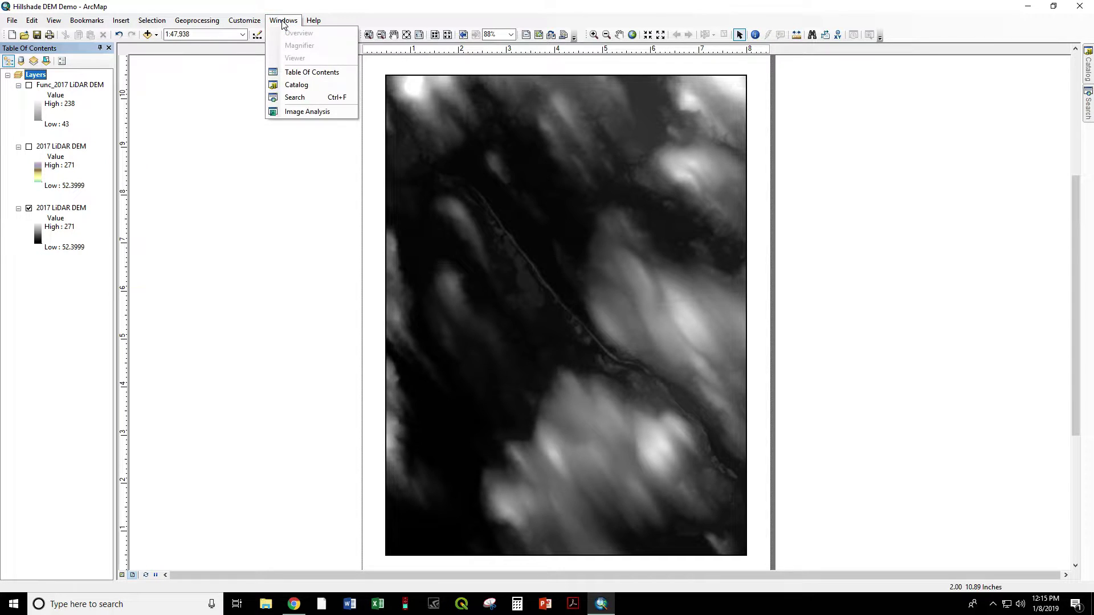
{"action": "left_click", "coordinate": [305, 112]}
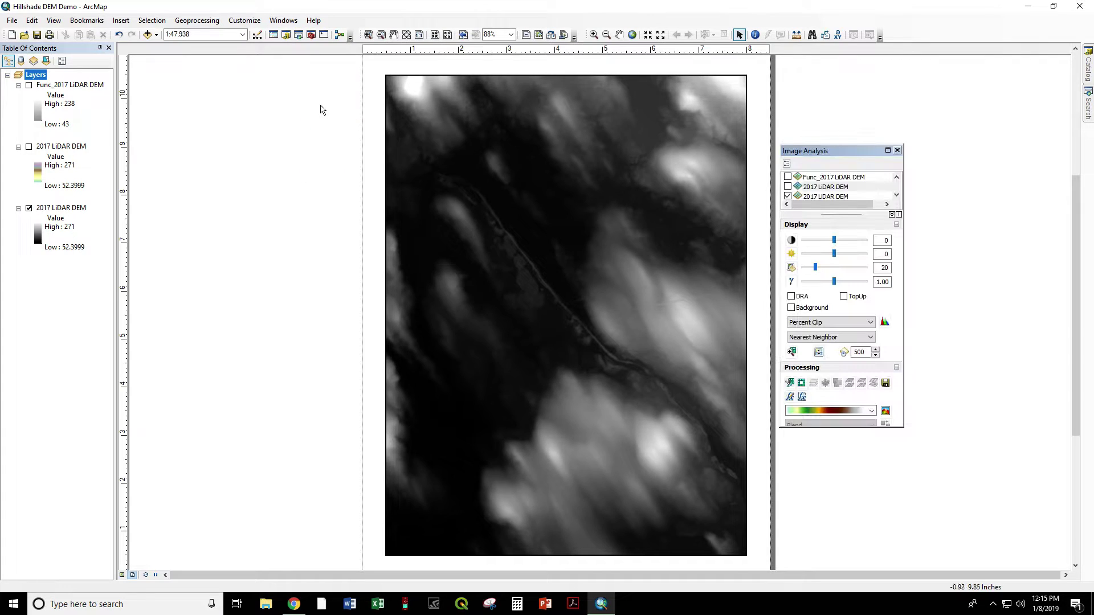
{"action": "left_click", "coordinate": [828, 196]}
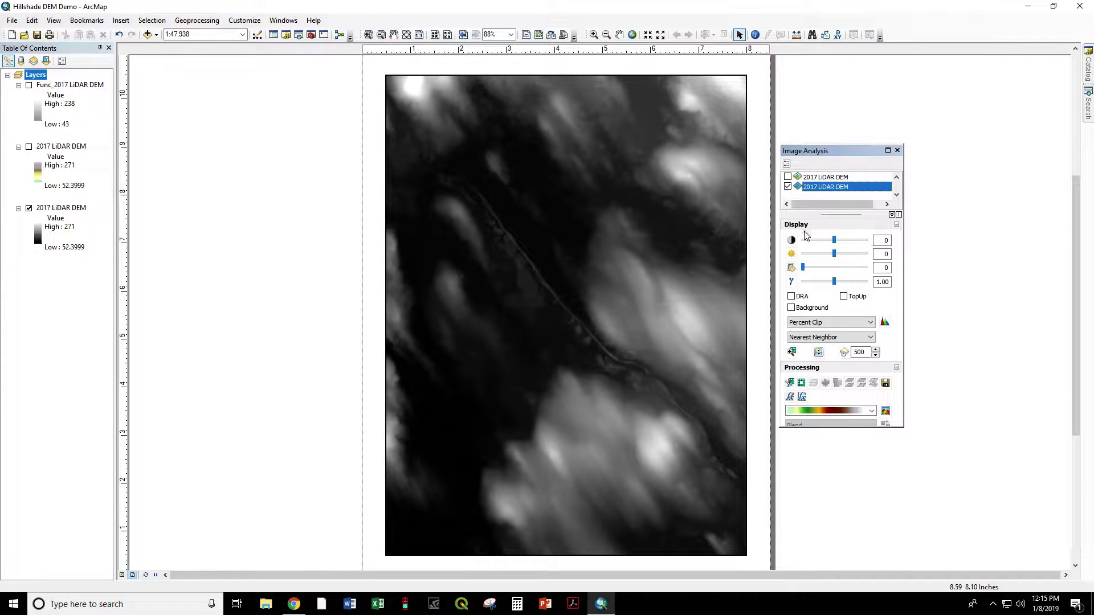
{"action": "left_click", "coordinate": [790, 398]}
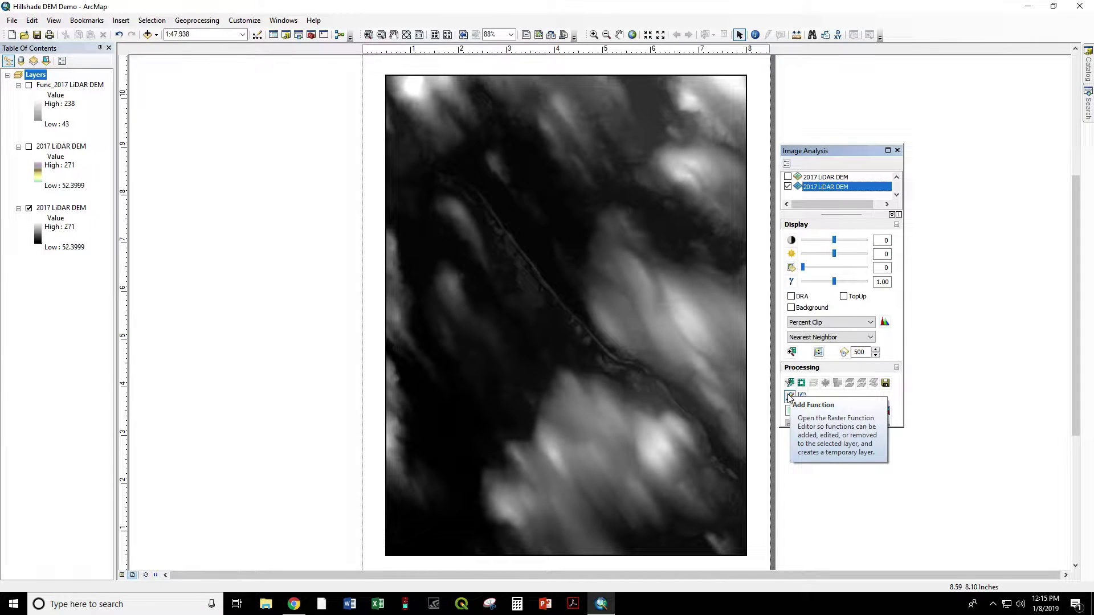
- Insert a default Hillshade Function (azimuth 315, altitude 45) into the DEM chain, adding Func1_2017 LiDAR DEM
{"action": "left_click", "coordinate": [790, 397]}
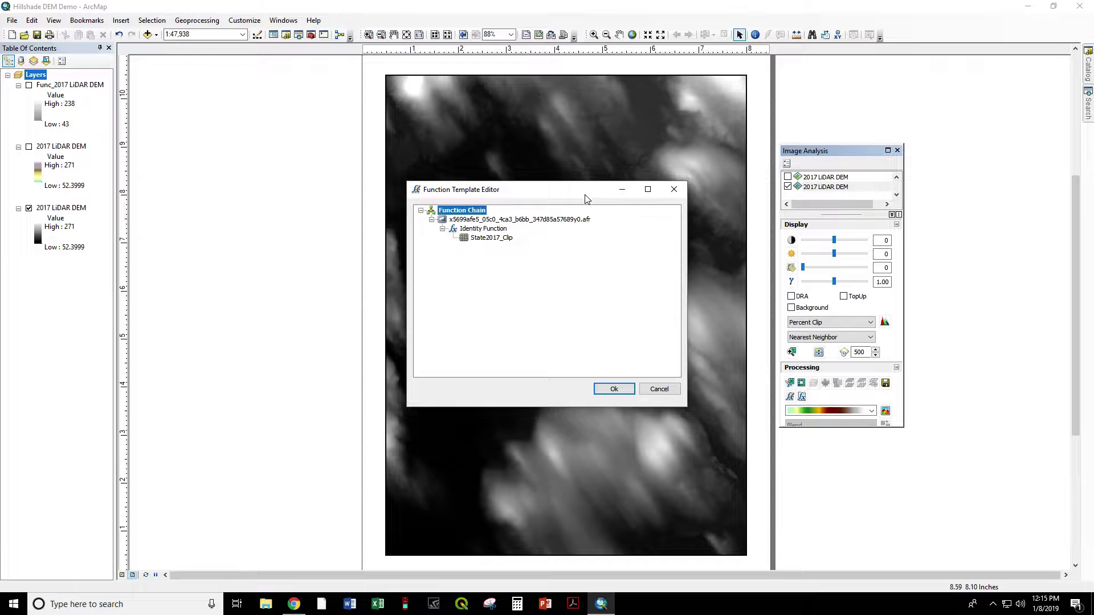
{"action": "left_click_drag", "start_coordinate": [584, 196], "coordinate": [715, 228]}
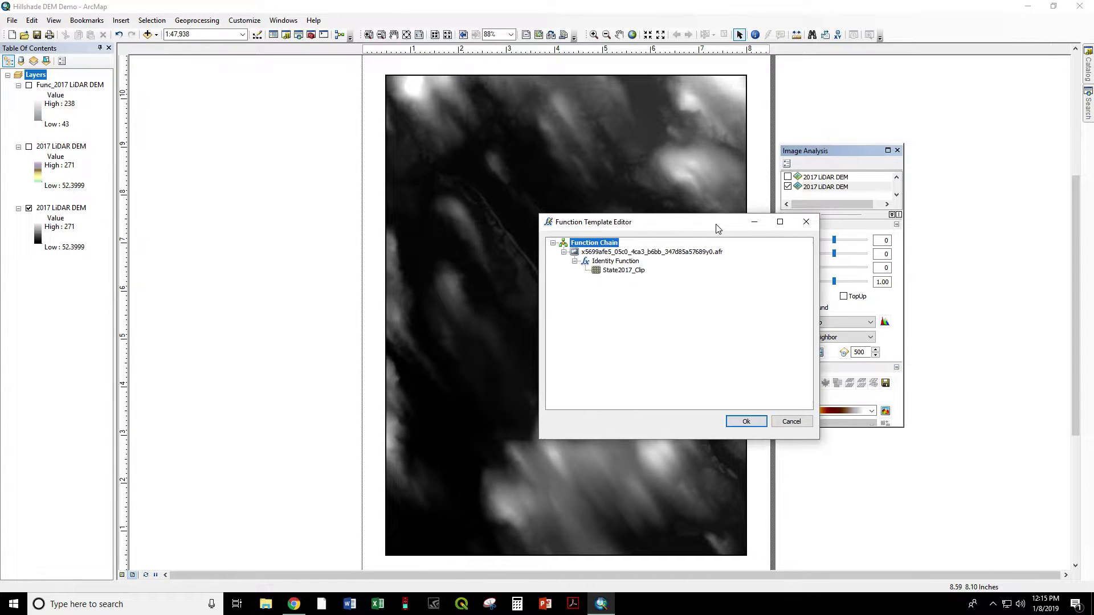
{"action": "right_click", "coordinate": [626, 263]}
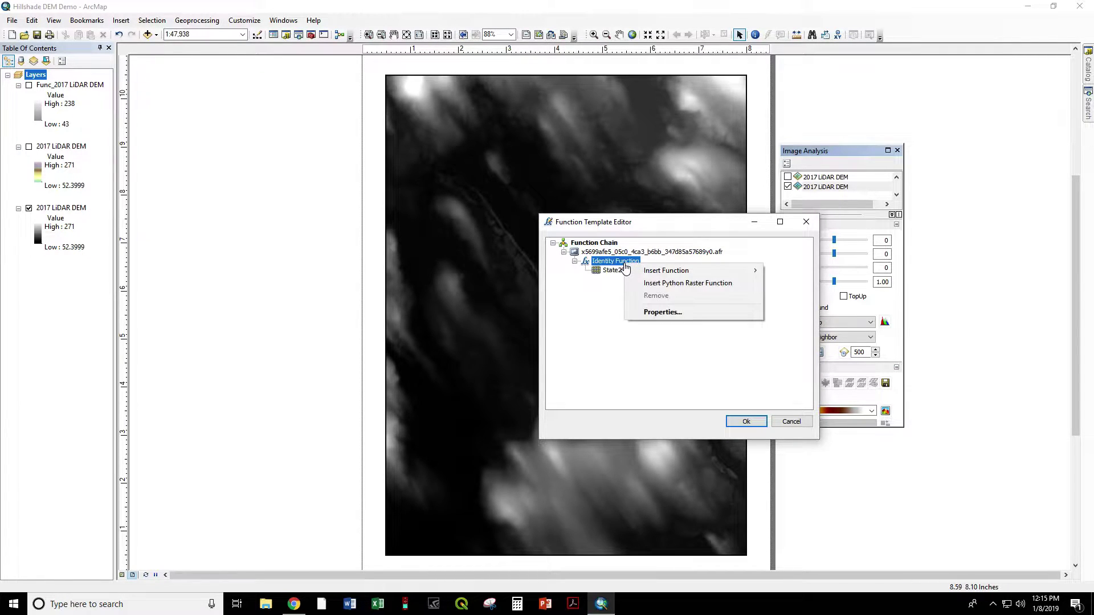
{"action": "mouse_move", "coordinate": [659, 273]}
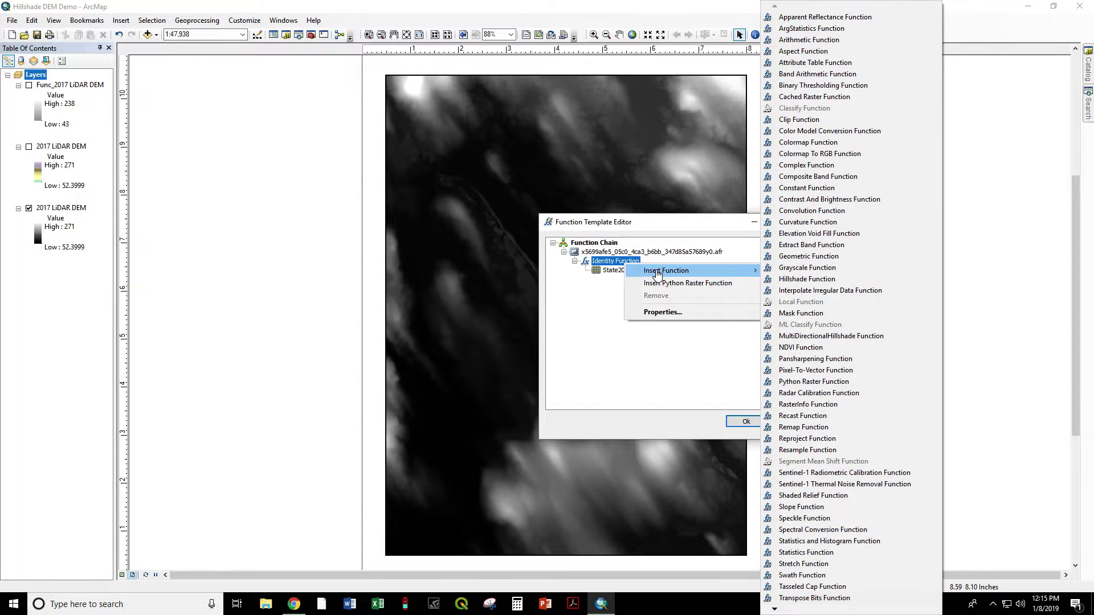
{"action": "left_click", "coordinate": [797, 279]}
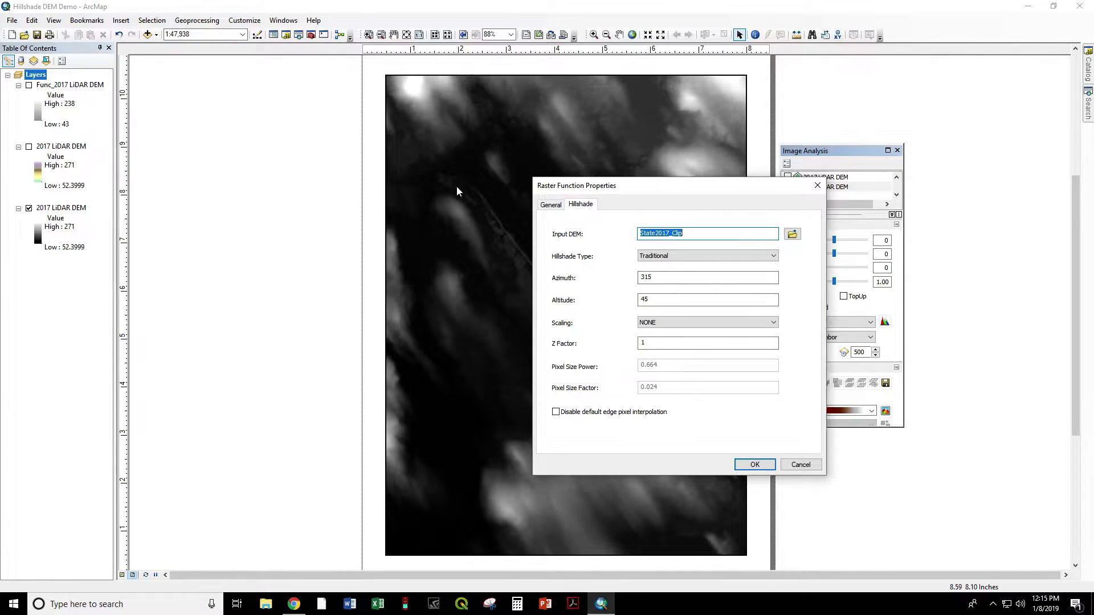
{"action": "left_click", "coordinate": [752, 464]}
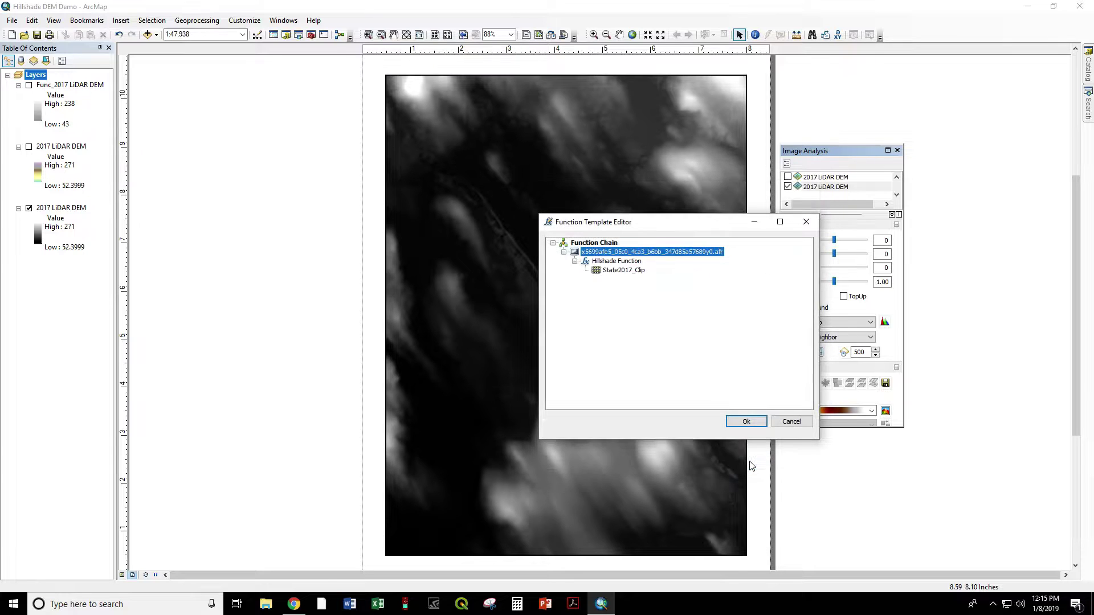
{"action": "left_click", "coordinate": [739, 425]}
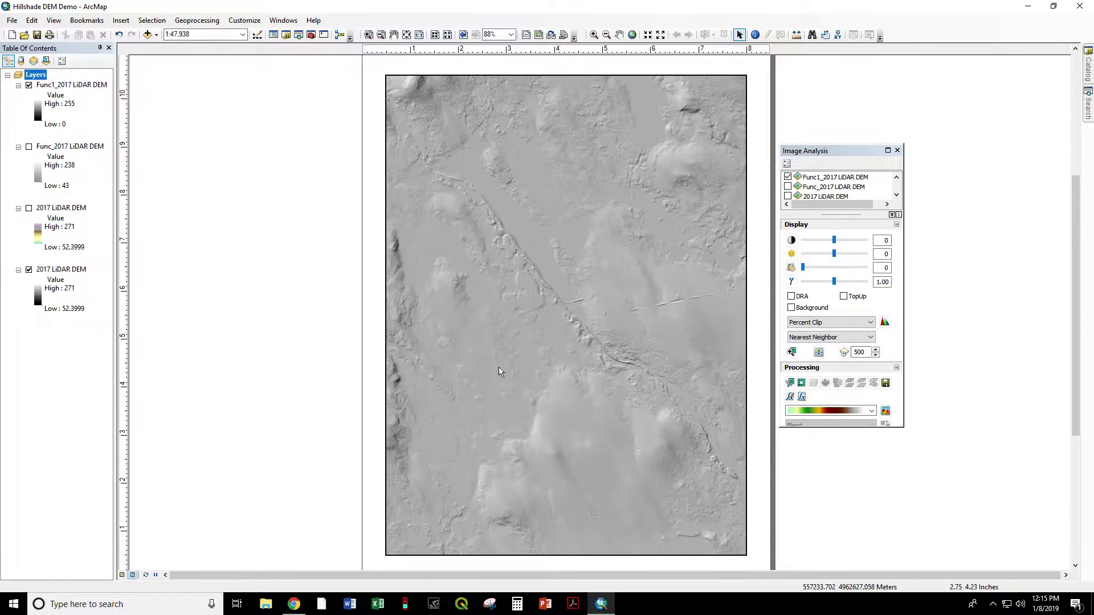
- Try inserting a MultiDirectionalHillshade Function into the DEM's function chain, then cancel it
{"action": "left_click", "coordinate": [849, 153]}
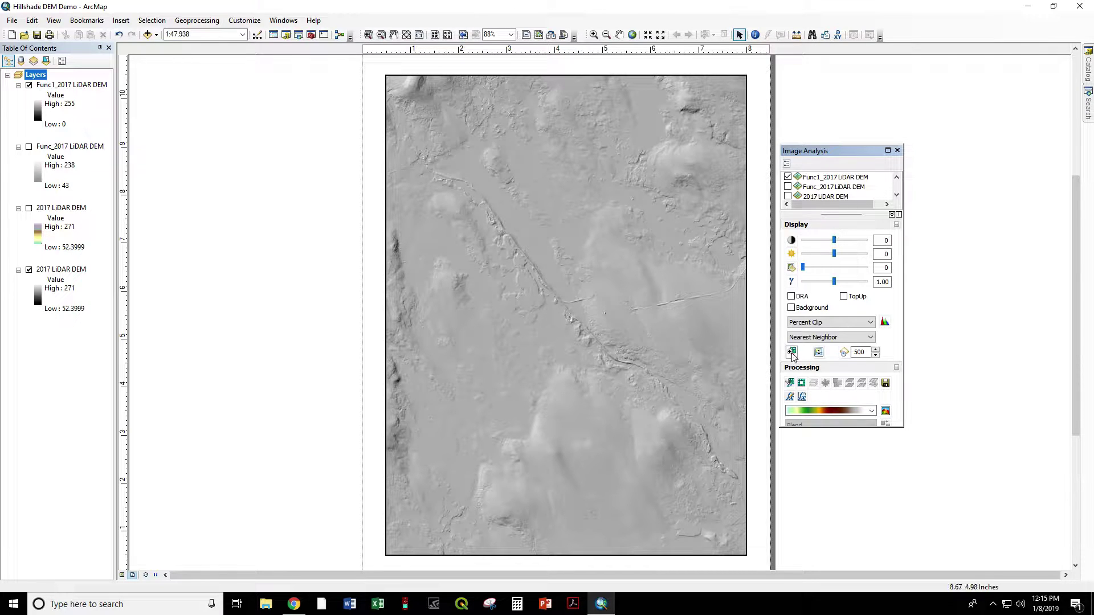
{"action": "left_click", "coordinate": [790, 399]}
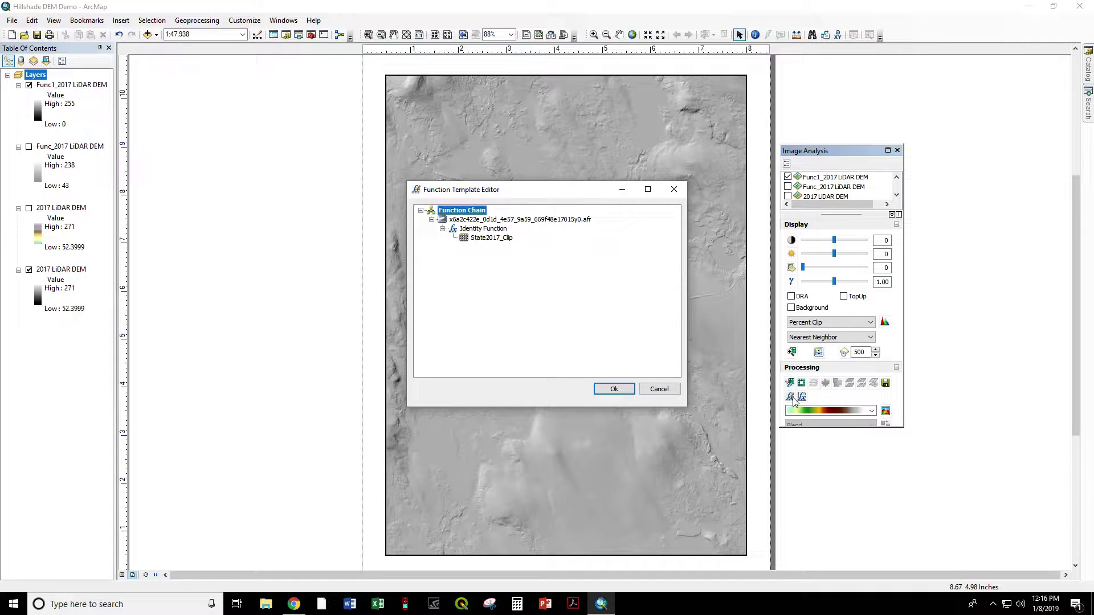
{"action": "right_click", "coordinate": [491, 232]}
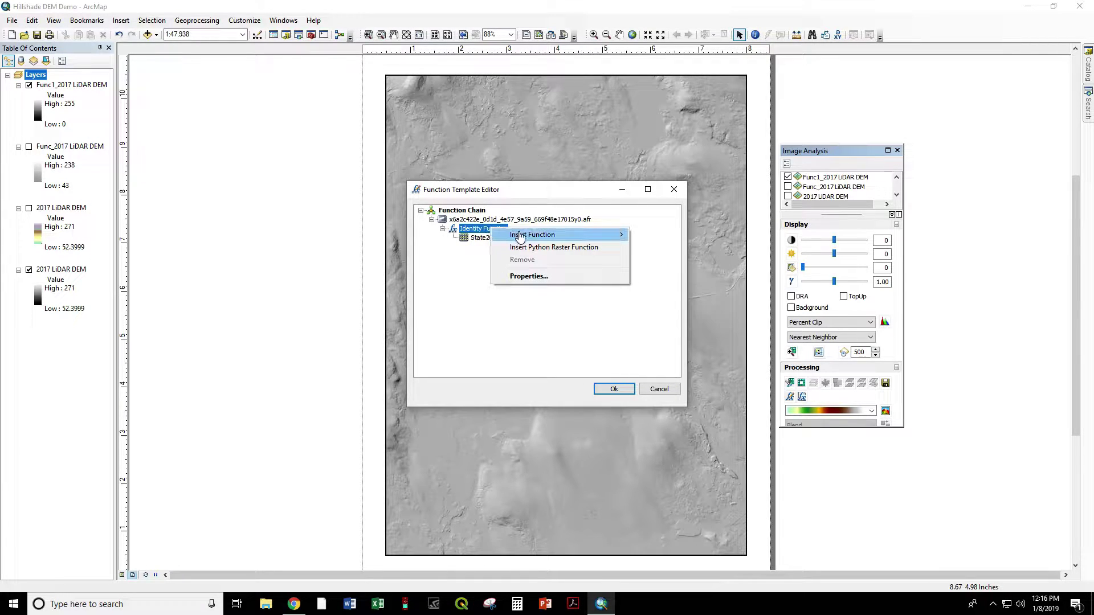
{"action": "mouse_move", "coordinate": [524, 236]}
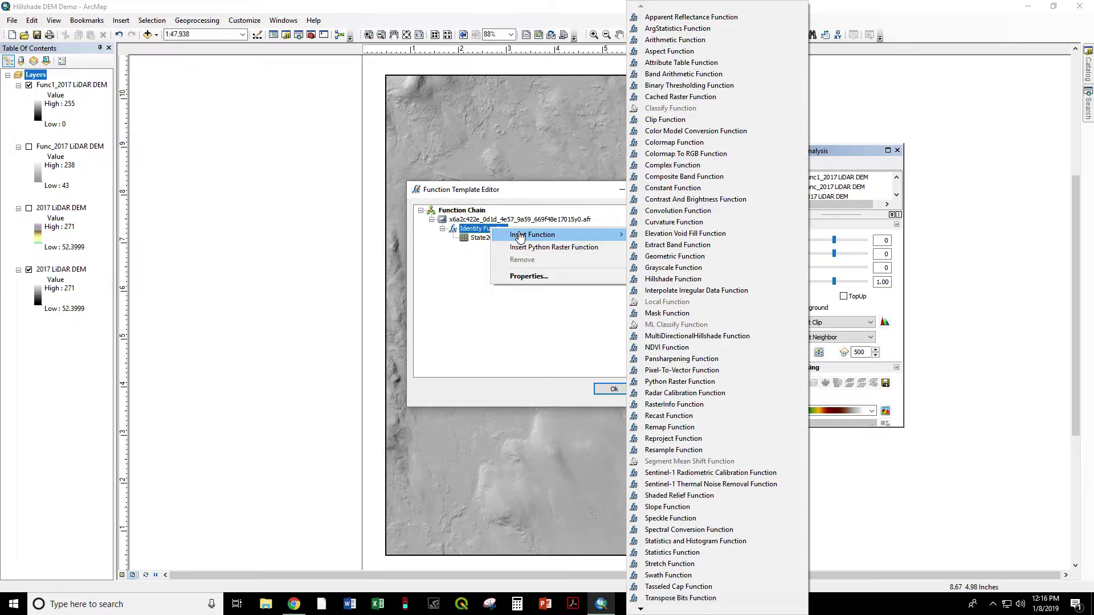
{"action": "left_click", "coordinate": [707, 336]}
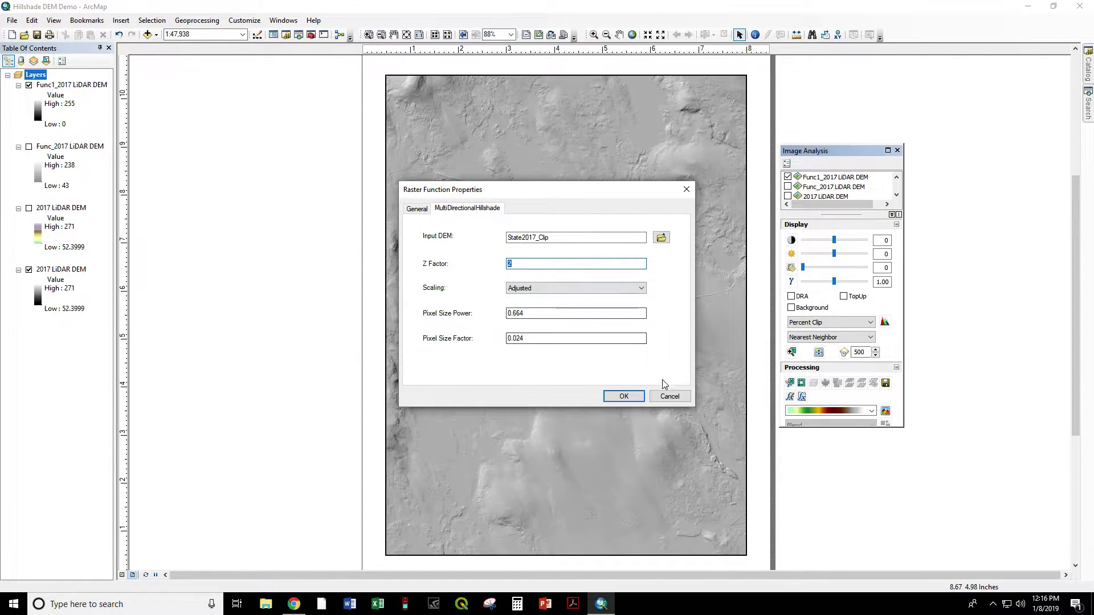
{"action": "left_click", "coordinate": [670, 396]}
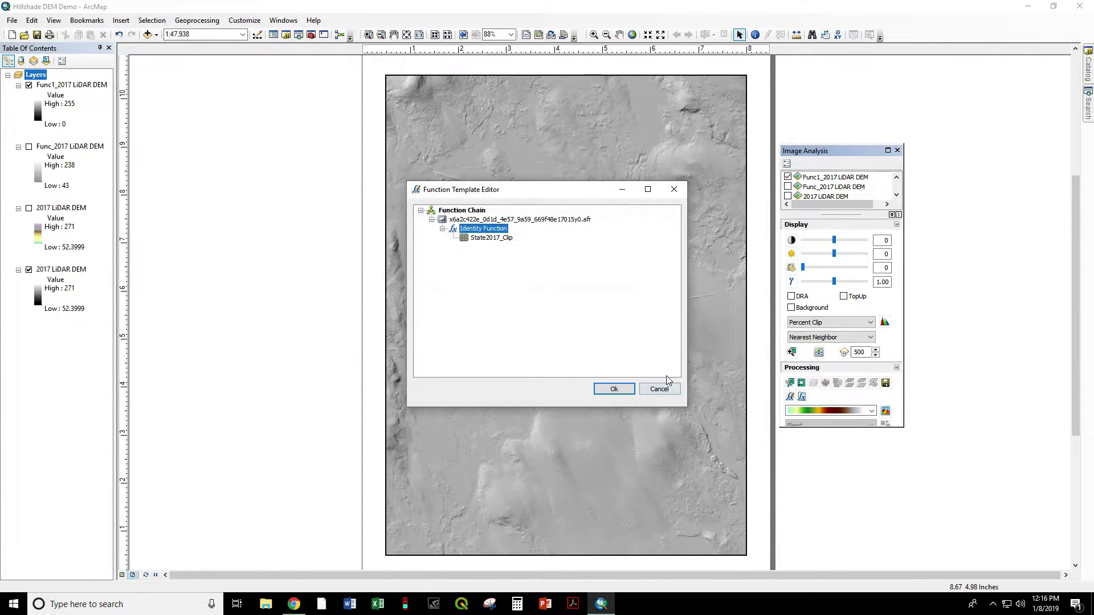
- Insert a Hillshade Function set to Multidirectional with Z Factor 1, adding Func2_2017 LiDAR DEM
{"action": "right_click", "coordinate": [494, 231]}
{"action": "mouse_move", "coordinate": [519, 237]}
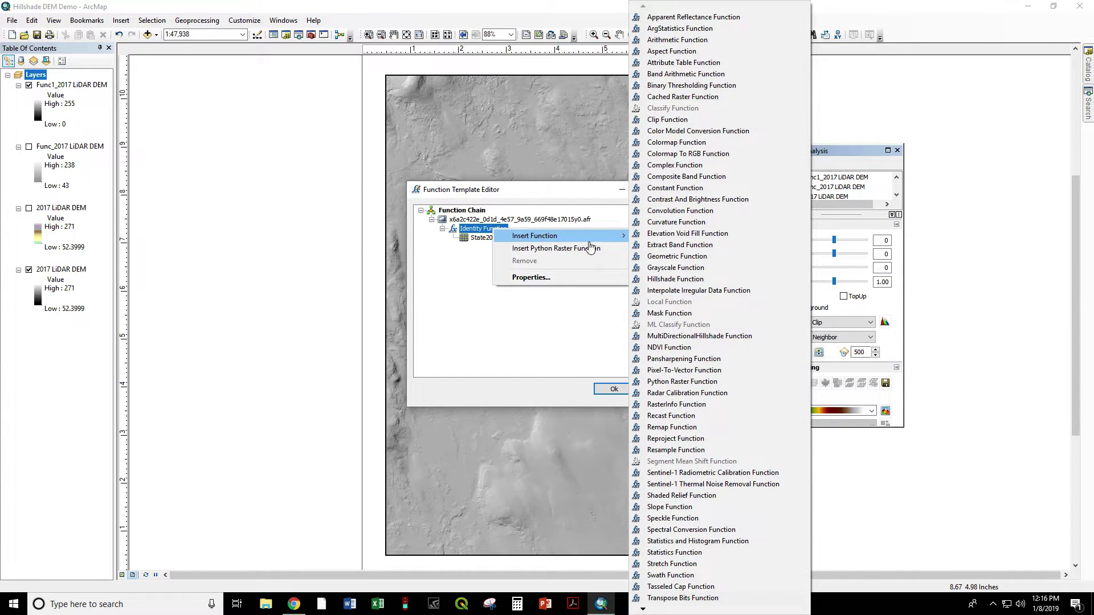
{"action": "left_click", "coordinate": [687, 281]}
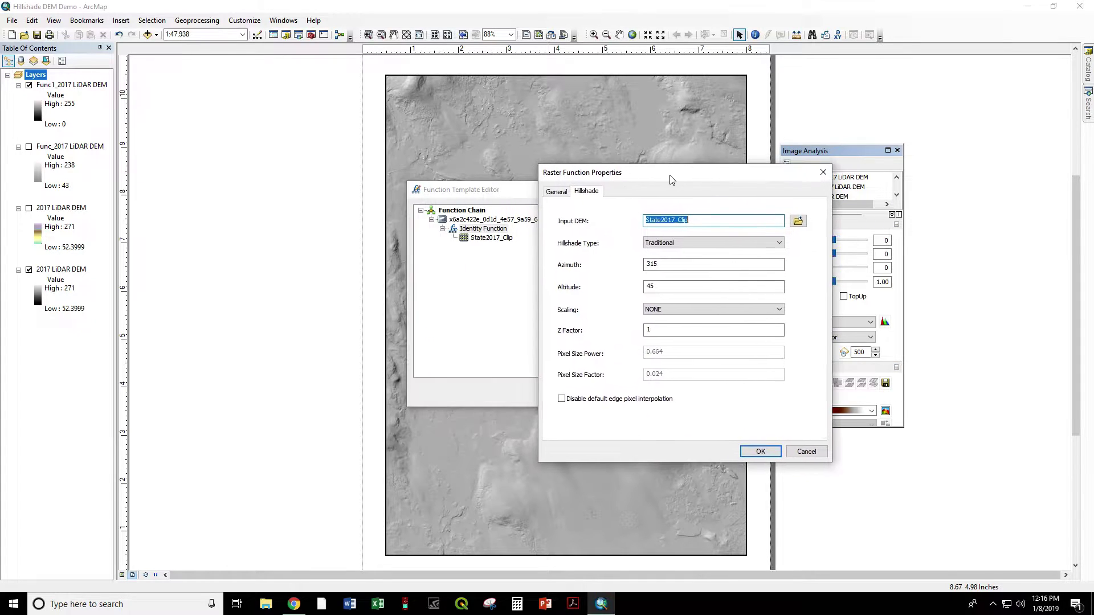
{"action": "left_click", "coordinate": [722, 246]}
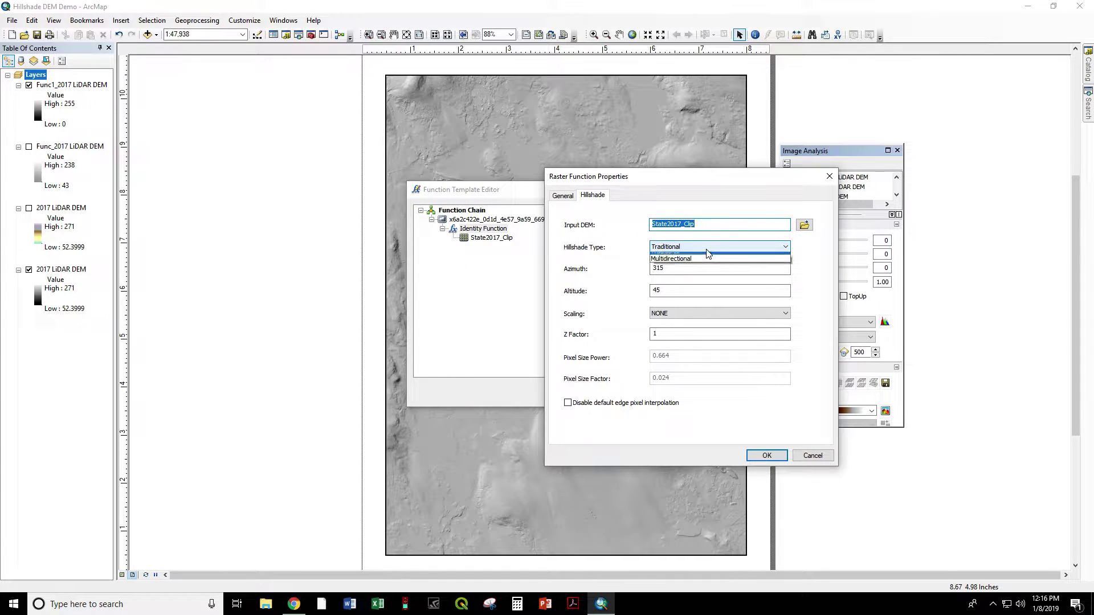
{"action": "left_click", "coordinate": [690, 265]}
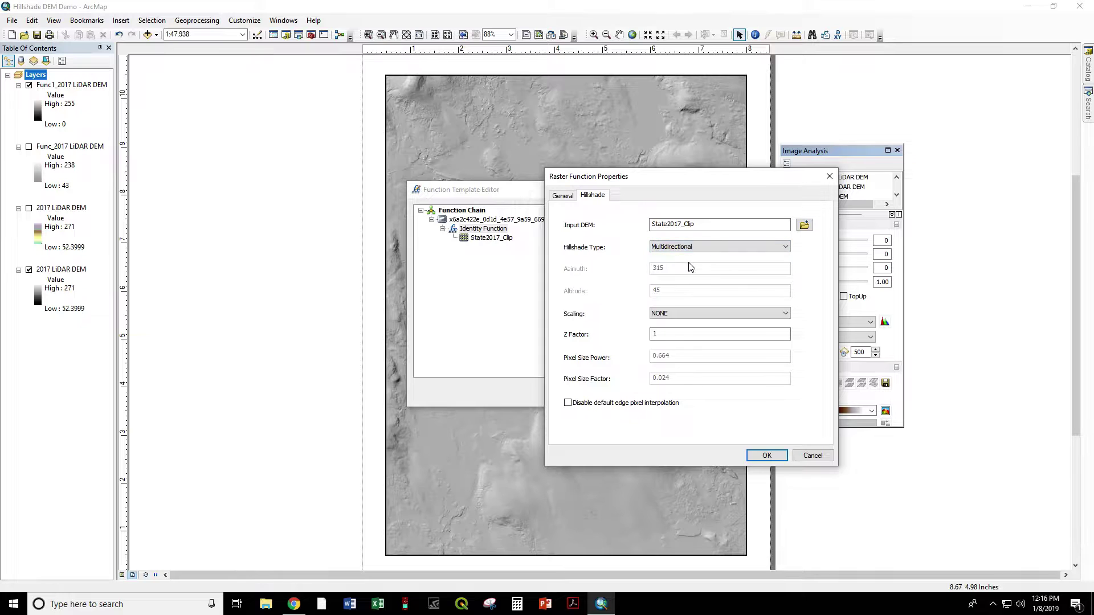
{"action": "left_click", "coordinate": [694, 333]}
{"action": "left_click", "coordinate": [767, 455]}
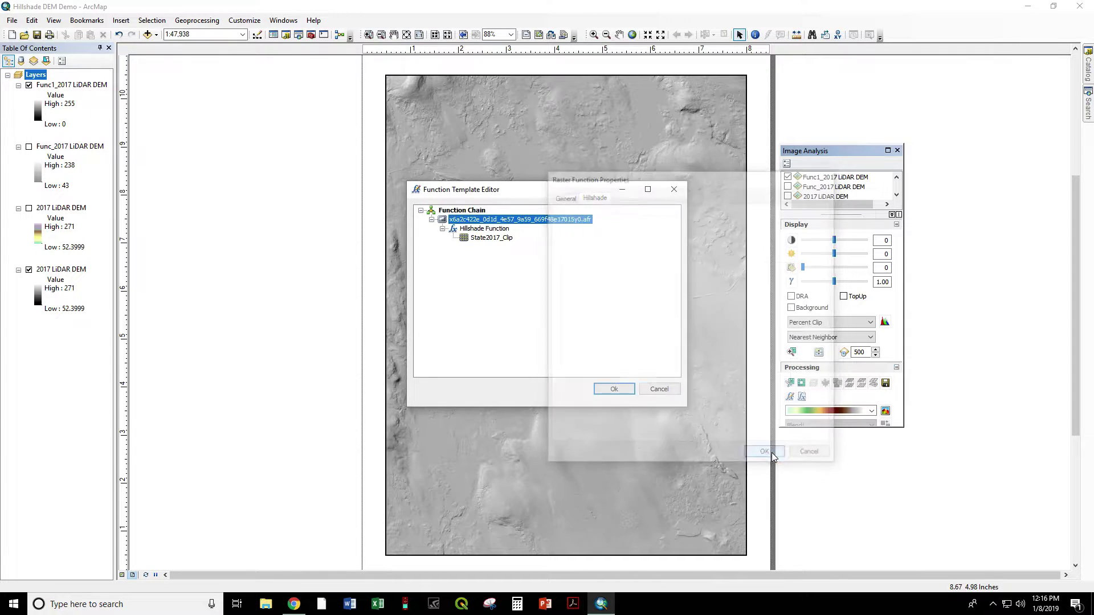
{"action": "left_click", "coordinate": [622, 391]}
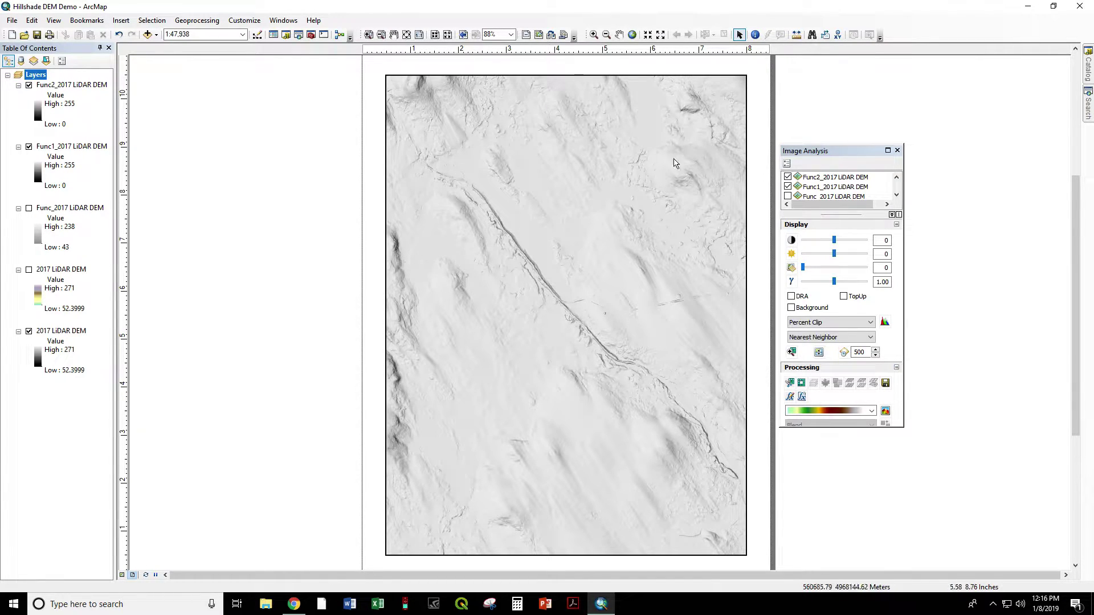
- Add a Hillshade Function of type Multidirectional with Z Factor 2 as the Func3_2017 LiDAR DEM layer
{"action": "left_click_drag", "start_coordinate": [796, 153], "coordinate": [806, 149]}
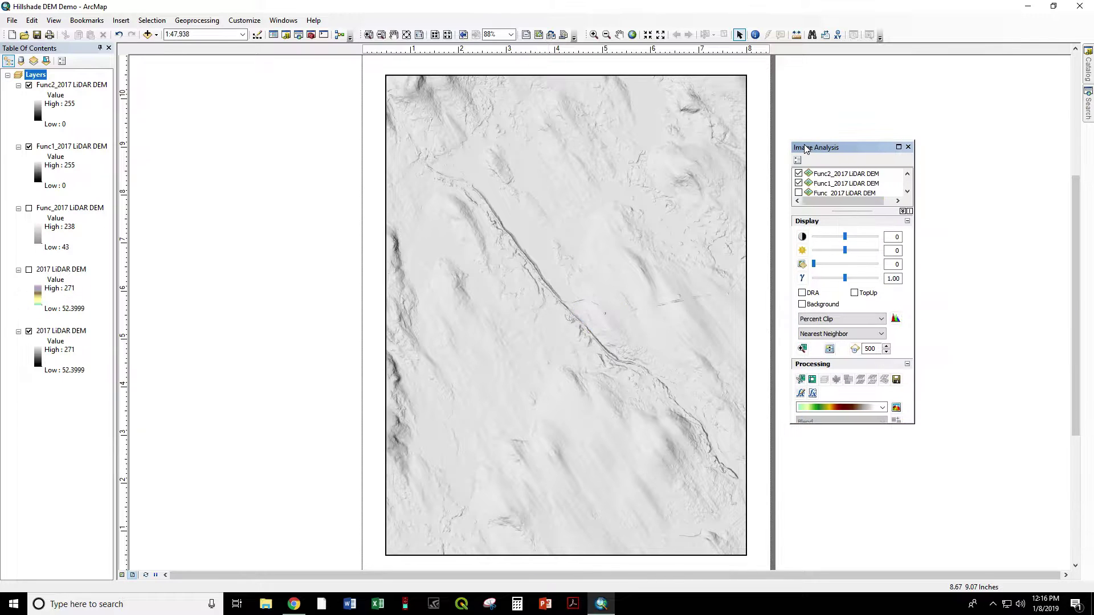
{"action": "left_click", "coordinate": [801, 395]}
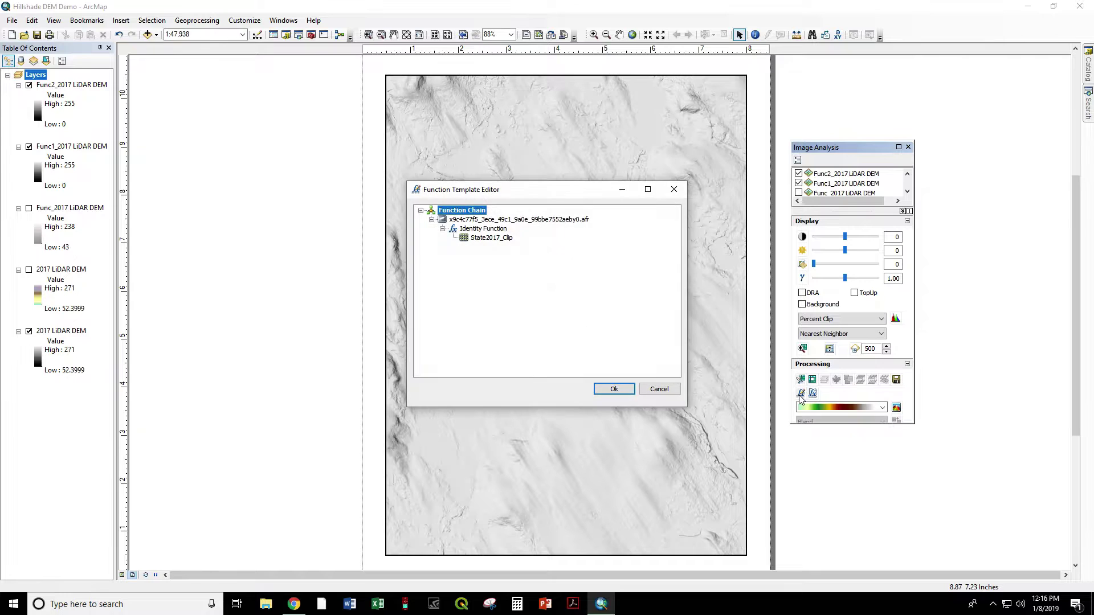
{"action": "right_click", "coordinate": [485, 231]}
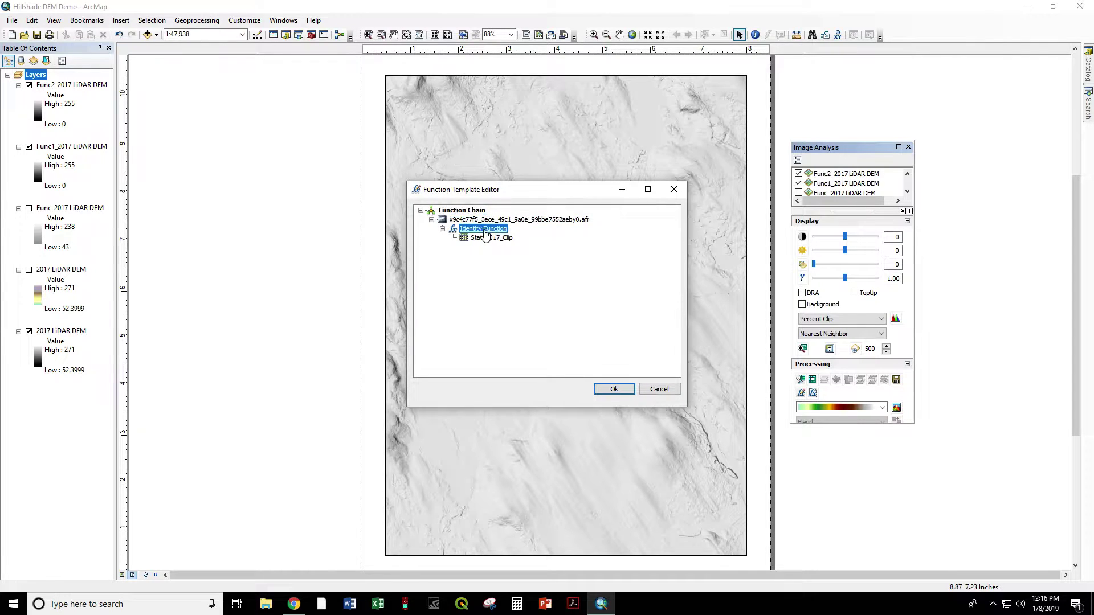
{"action": "mouse_move", "coordinate": [519, 238]}
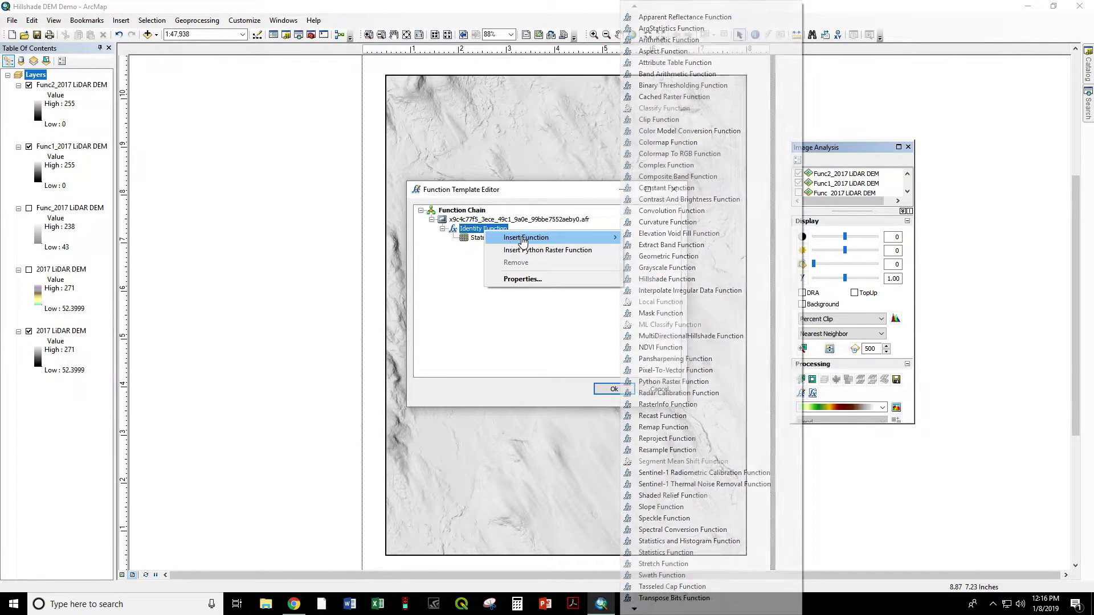
{"action": "left_click", "coordinate": [677, 282]}
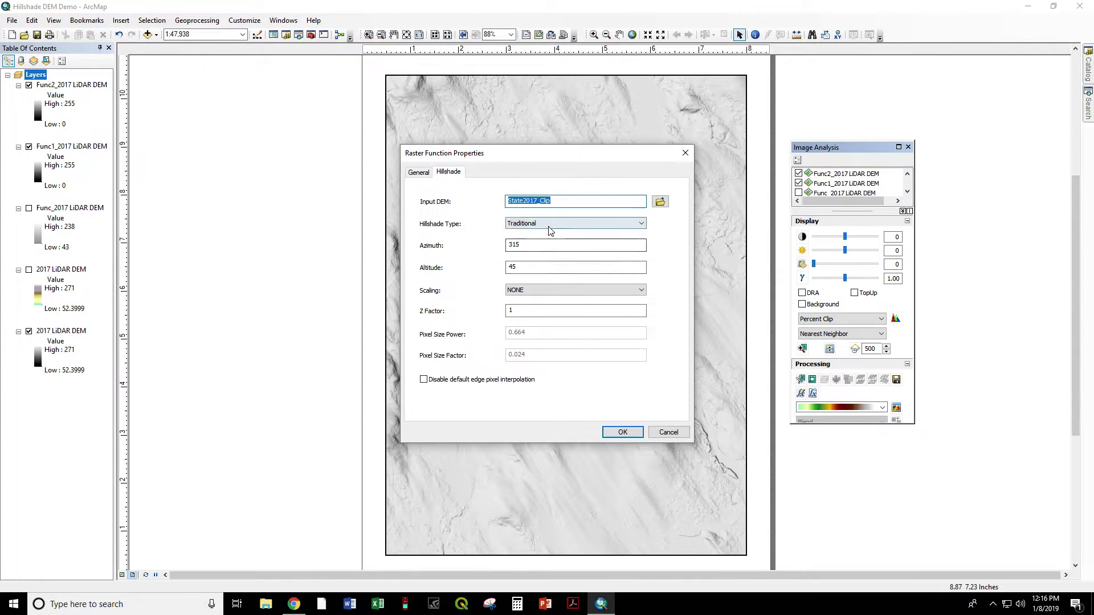
{"action": "left_click", "coordinate": [549, 226]}
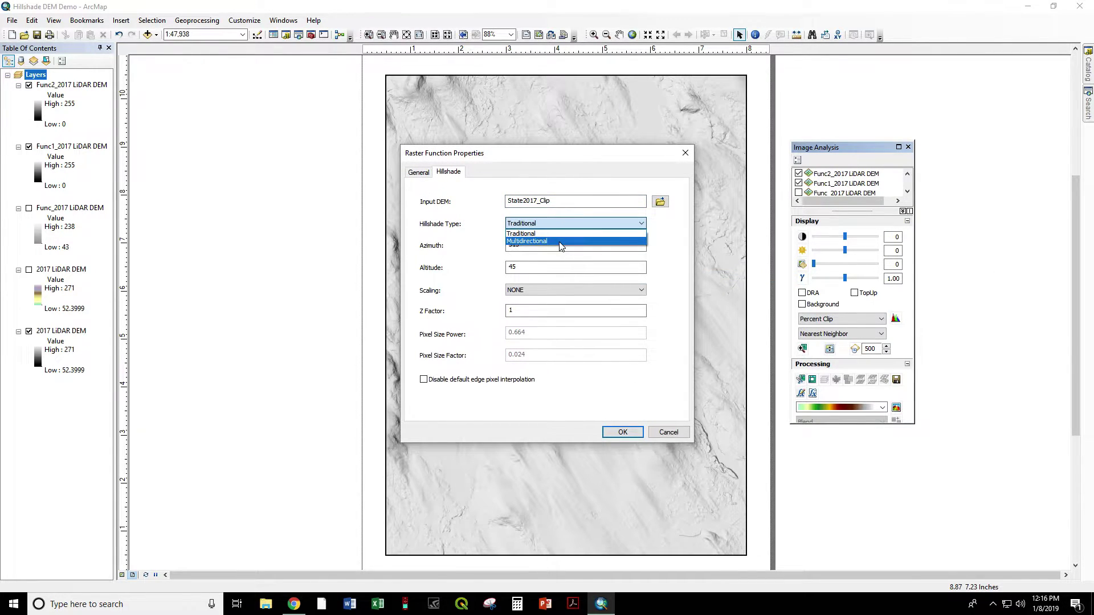
{"action": "left_click", "coordinate": [562, 242]}
{"action": "left_click", "coordinate": [586, 309]}
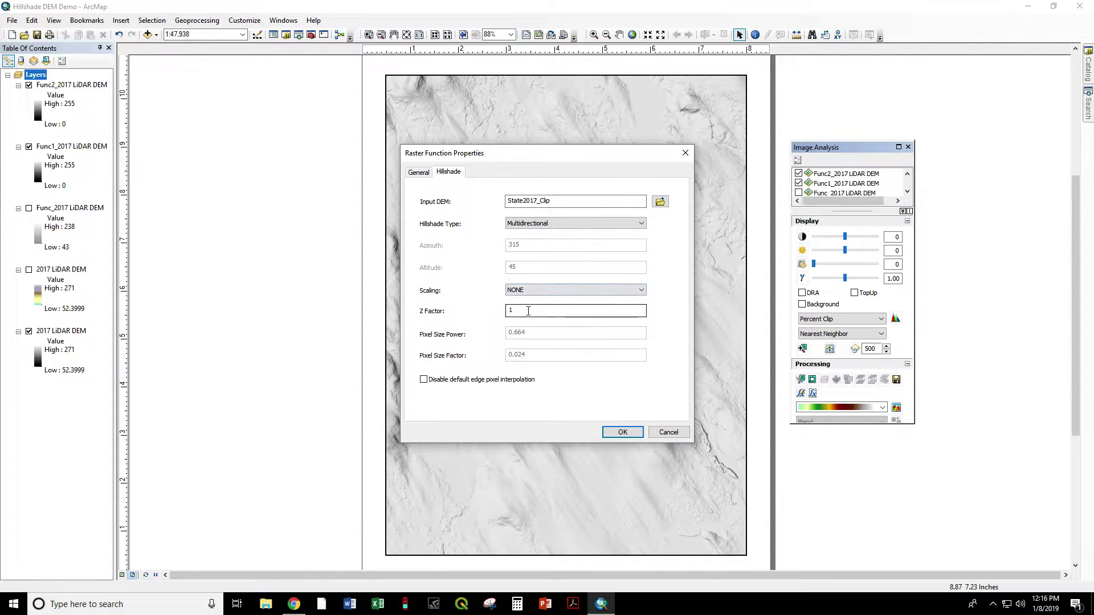
{"action": "type", "text": "2"}
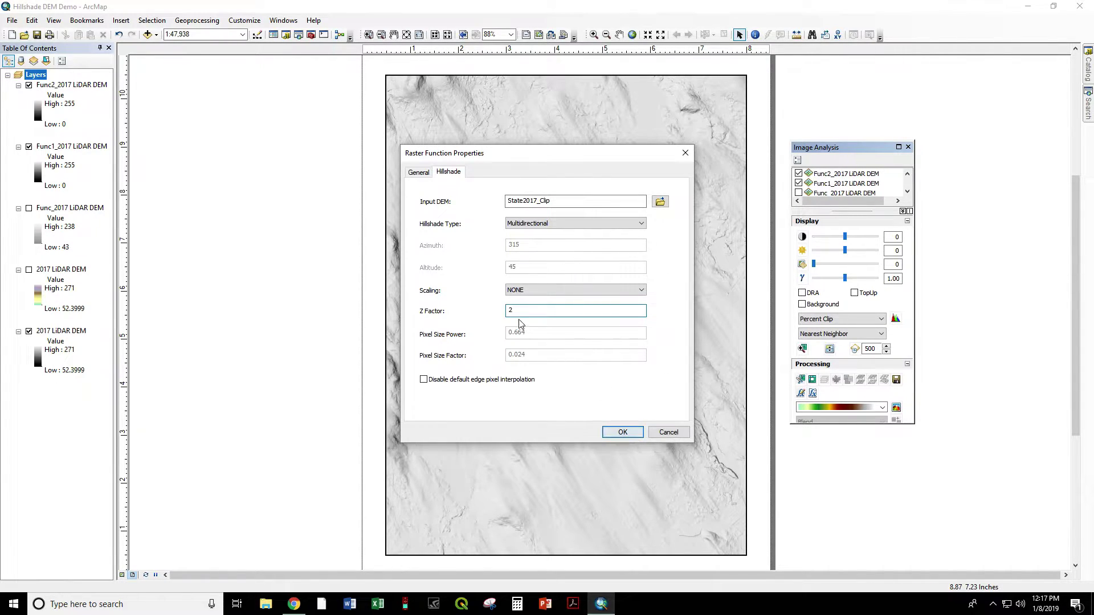
{"action": "left_click", "coordinate": [622, 433]}
{"action": "left_click", "coordinate": [617, 391]}
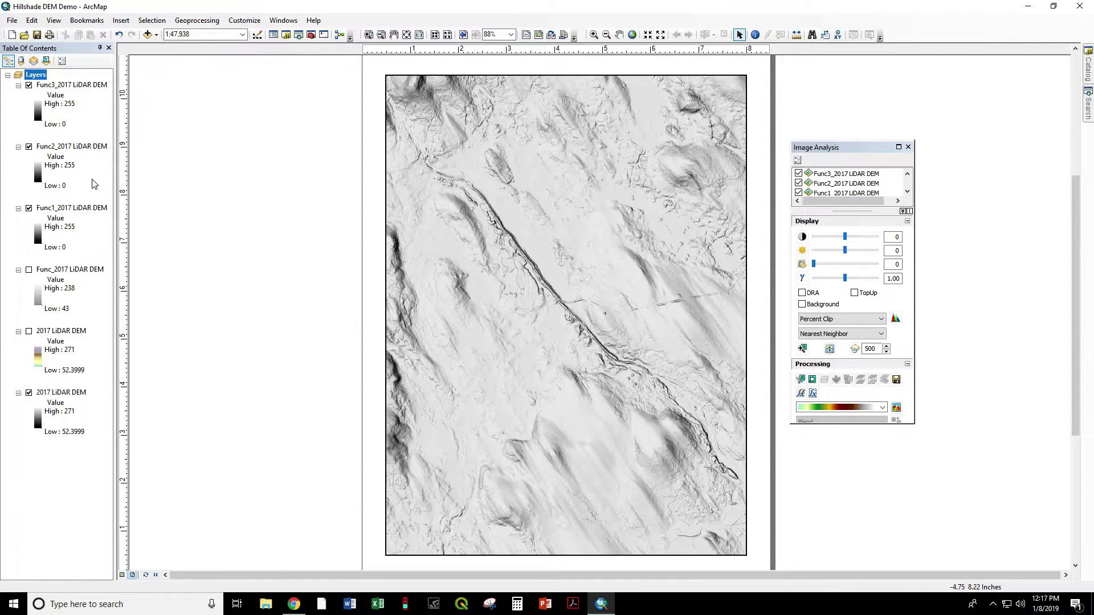
- Hide Func2, Func1 and the grey 2017 LiDAR DEM, and set Func3's transparency to 60%
{"action": "left_click", "coordinate": [28, 146]}
{"action": "left_click", "coordinate": [29, 208]}
{"action": "double_click", "coordinate": [57, 85]}
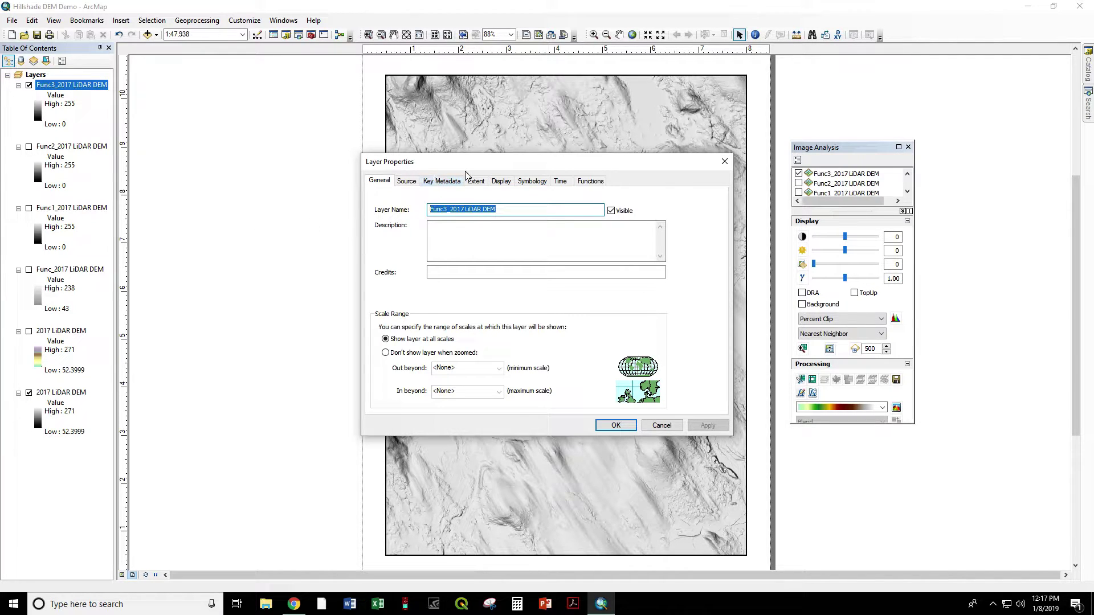
{"action": "left_click", "coordinate": [502, 181]}
{"action": "left_click", "coordinate": [459, 309]}
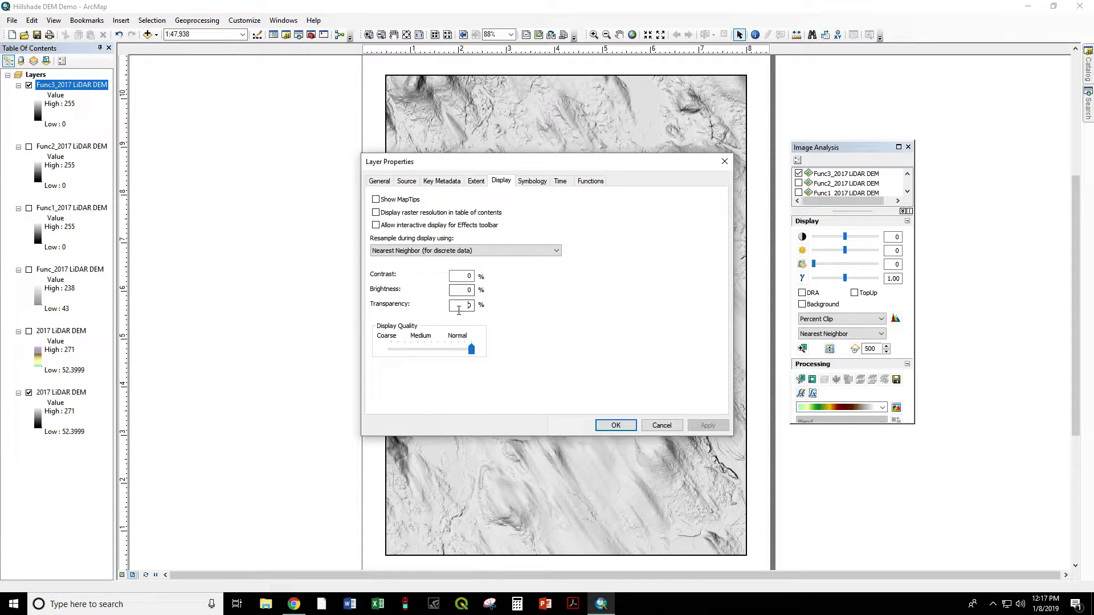
{"action": "type", "text": "6"}
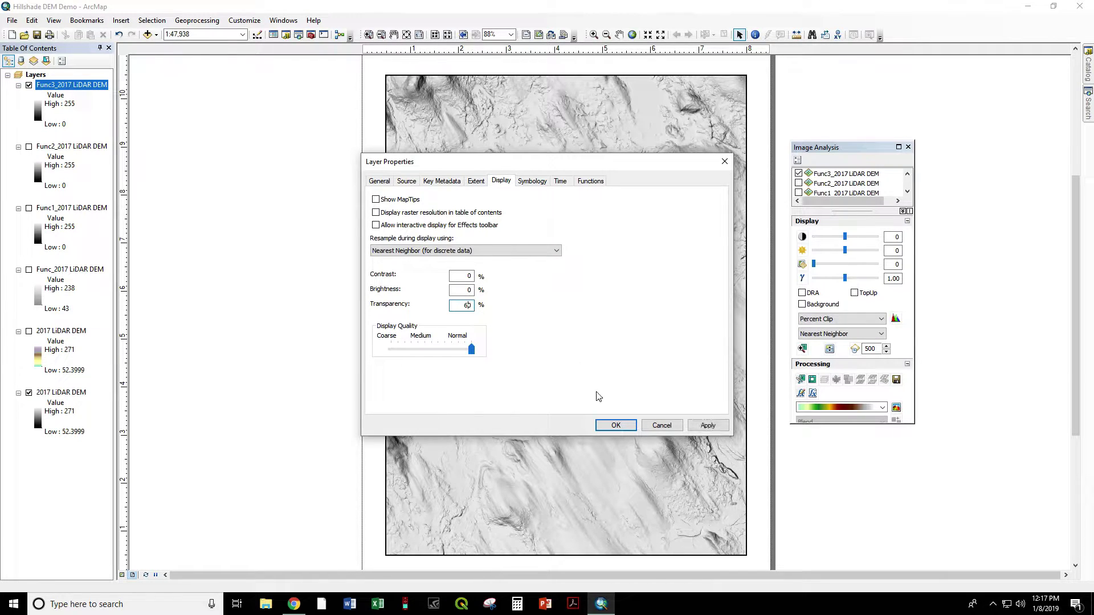
{"action": "left_click", "coordinate": [616, 426]}
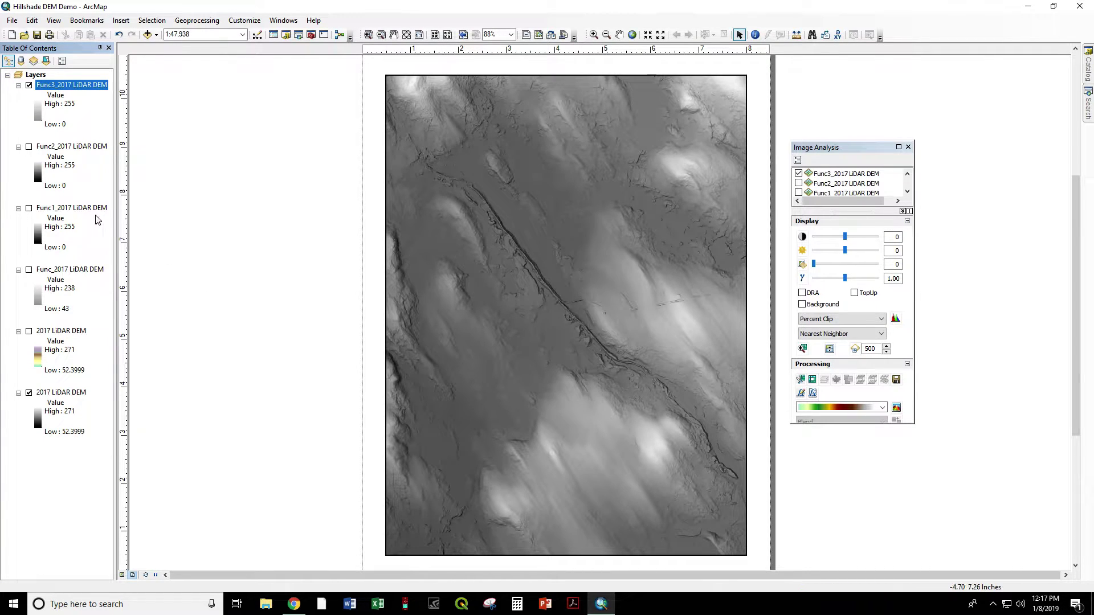
{"action": "left_click", "coordinate": [29, 393]}
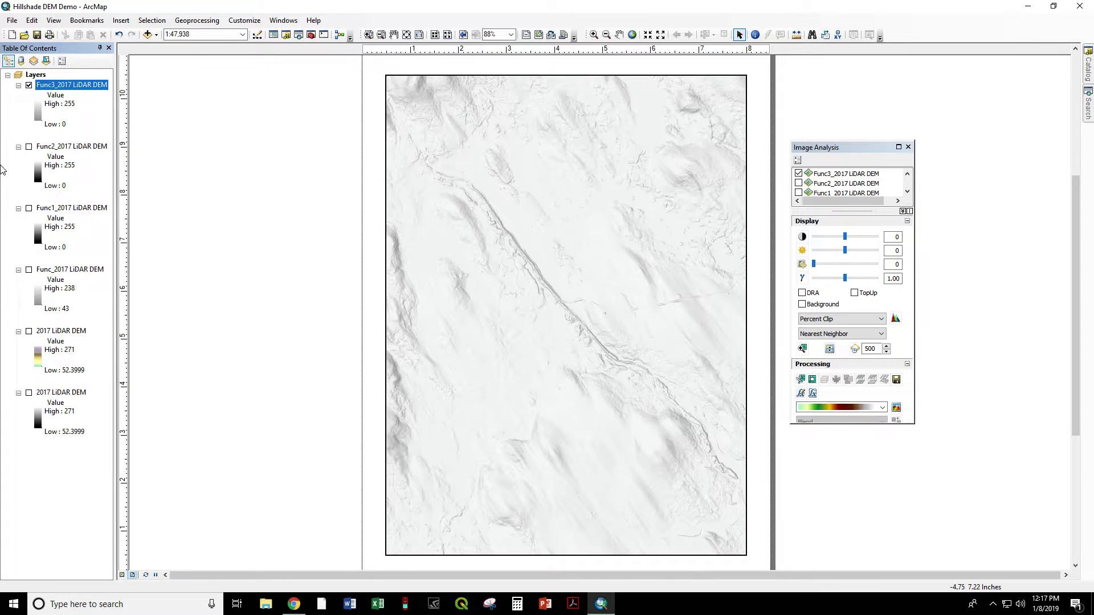
- Move the 2017 LiDAR DEM below Func3, turn it on, and apply the yellow-brown-purple elevation ramp
{"action": "left_click", "coordinate": [40, 394]}
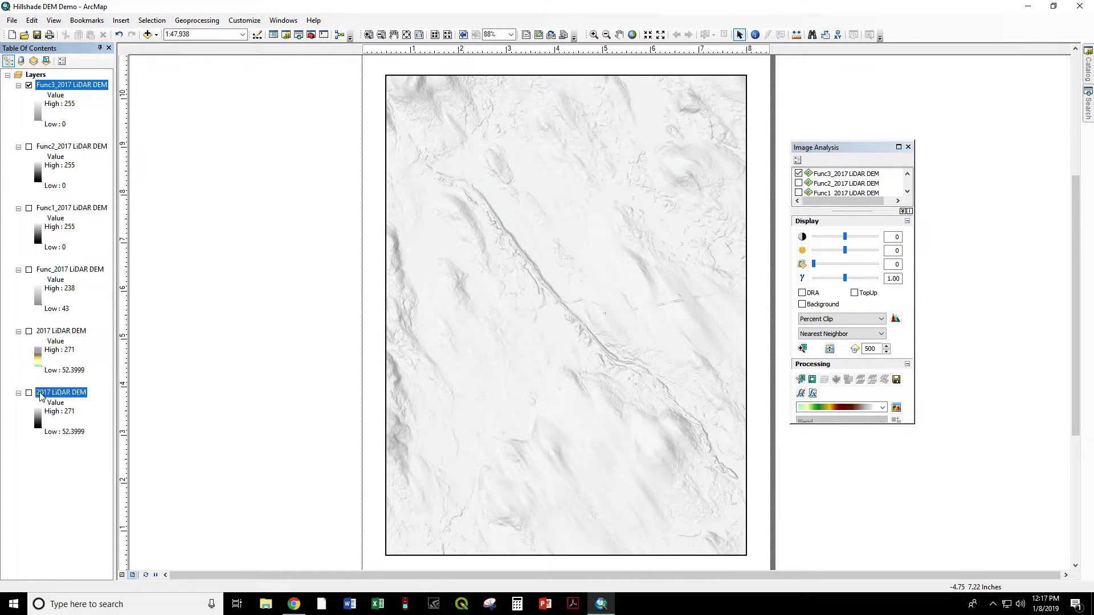
{"action": "left_click_drag", "start_coordinate": [41, 394], "coordinate": [27, 150]}
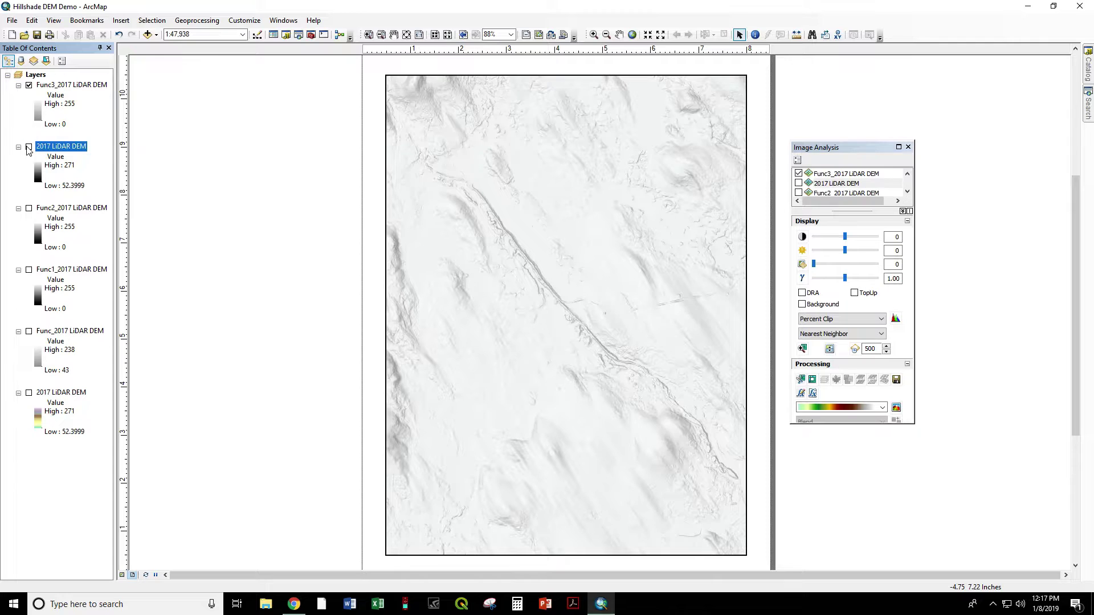
{"action": "left_click", "coordinate": [29, 147]}
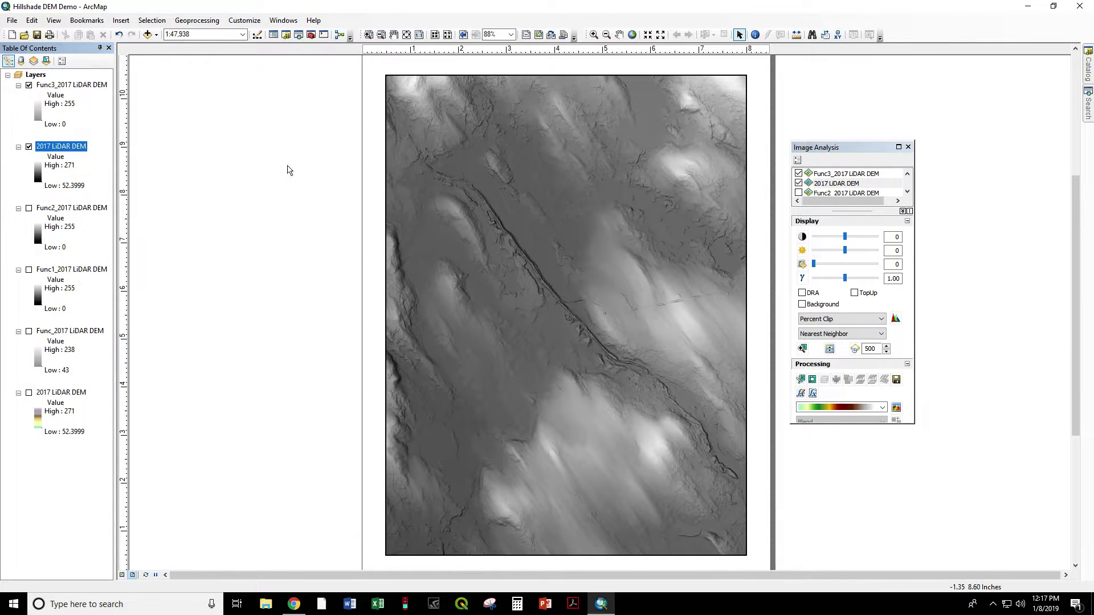
{"action": "left_click", "coordinate": [36, 178]}
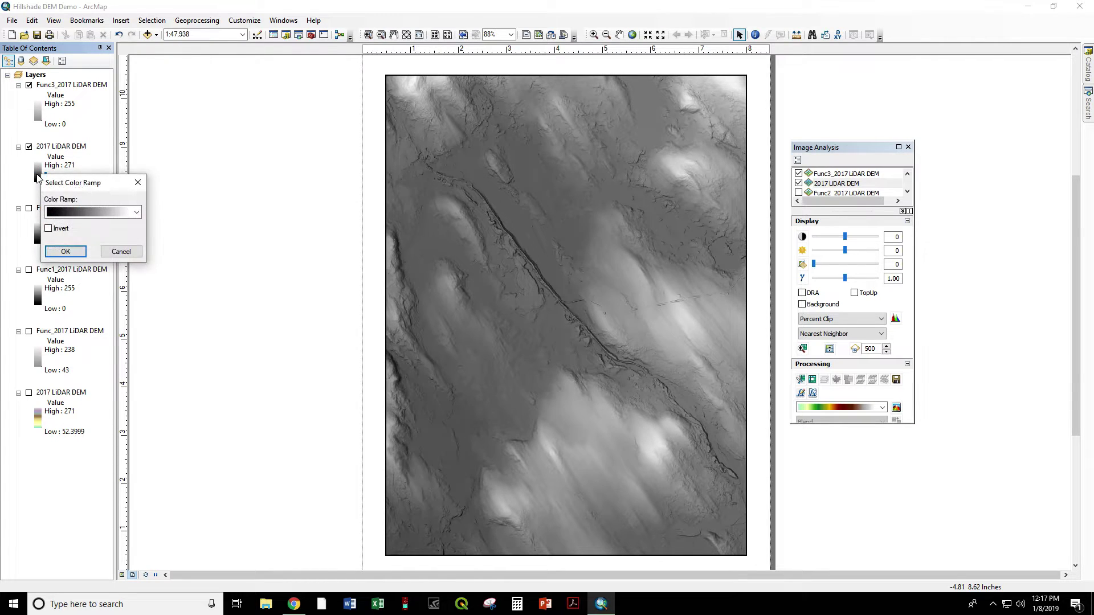
{"action": "left_click", "coordinate": [55, 212]}
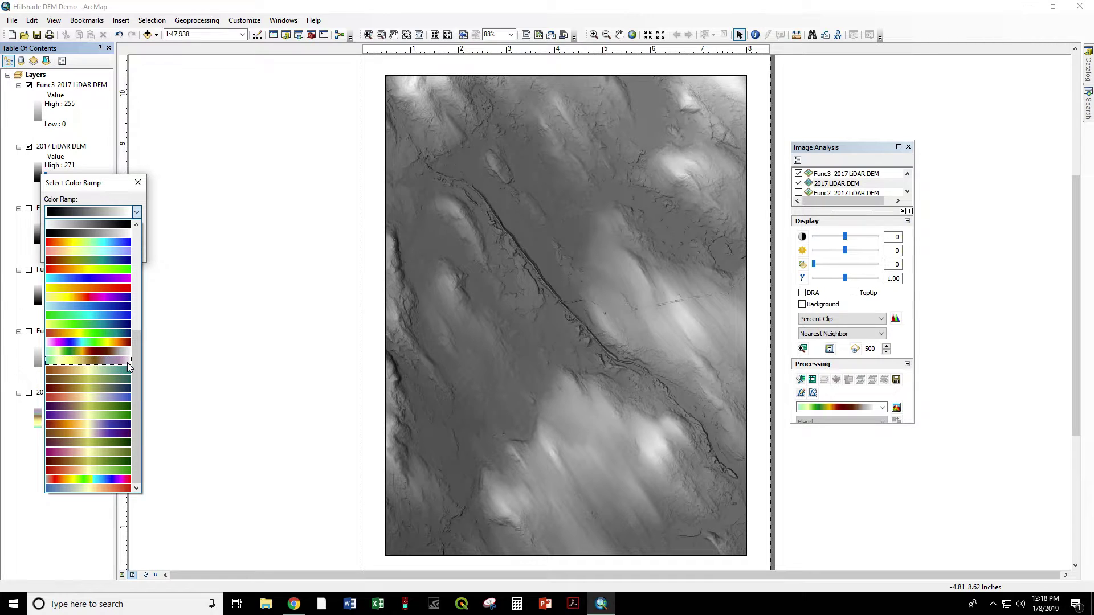
{"action": "left_click", "coordinate": [88, 360]}
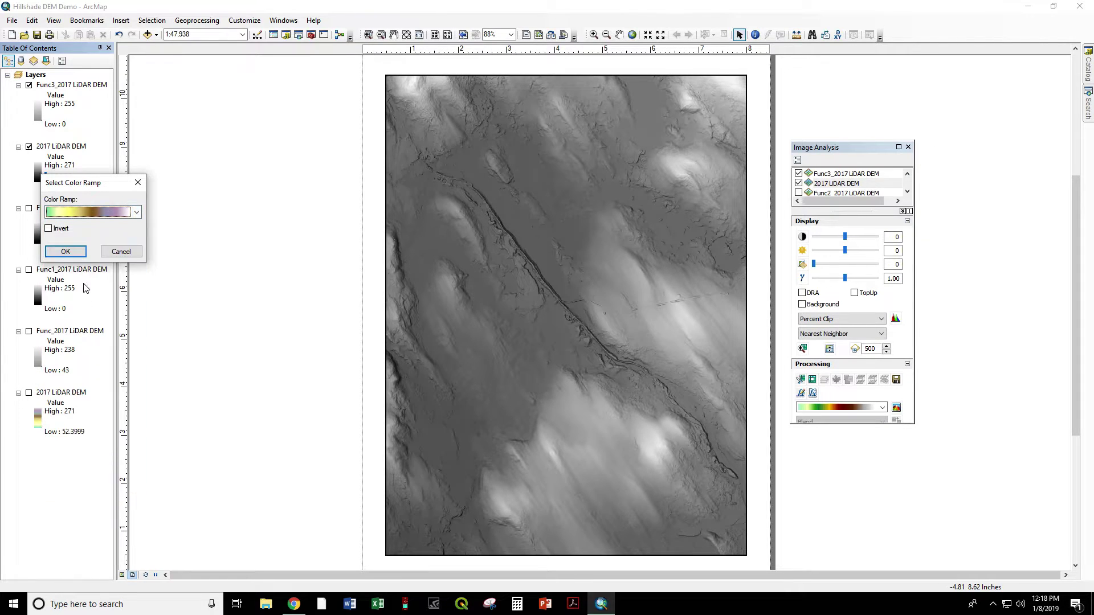
{"action": "left_click", "coordinate": [69, 253]}
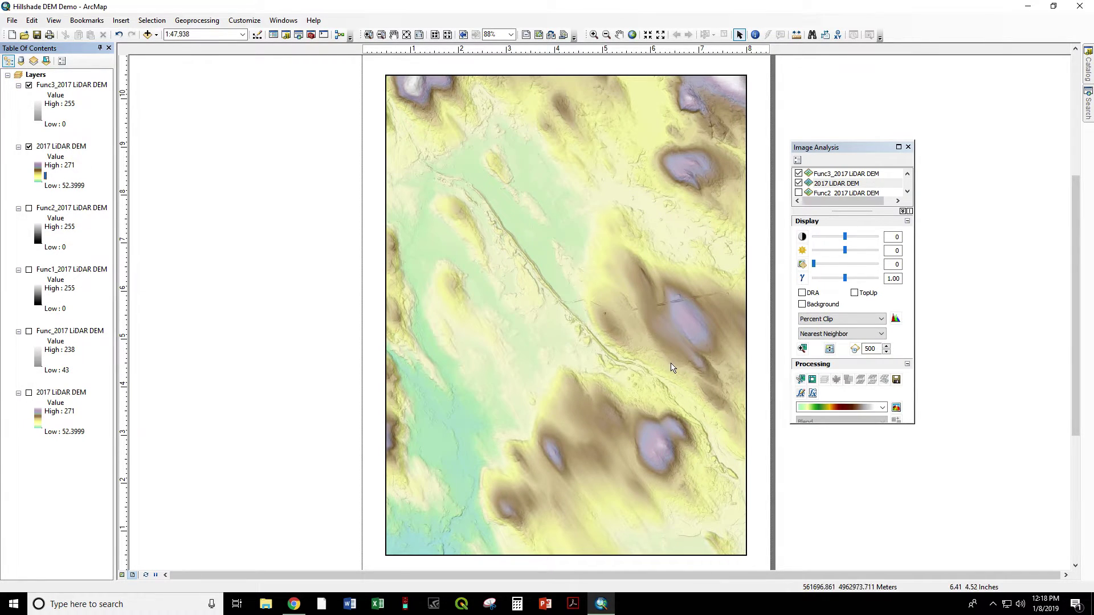
- Set the 2017 LiDAR DEM transparency to 30% and the Func3 hillshade's transparency to 40%
{"action": "double_click", "coordinate": [59, 147]}
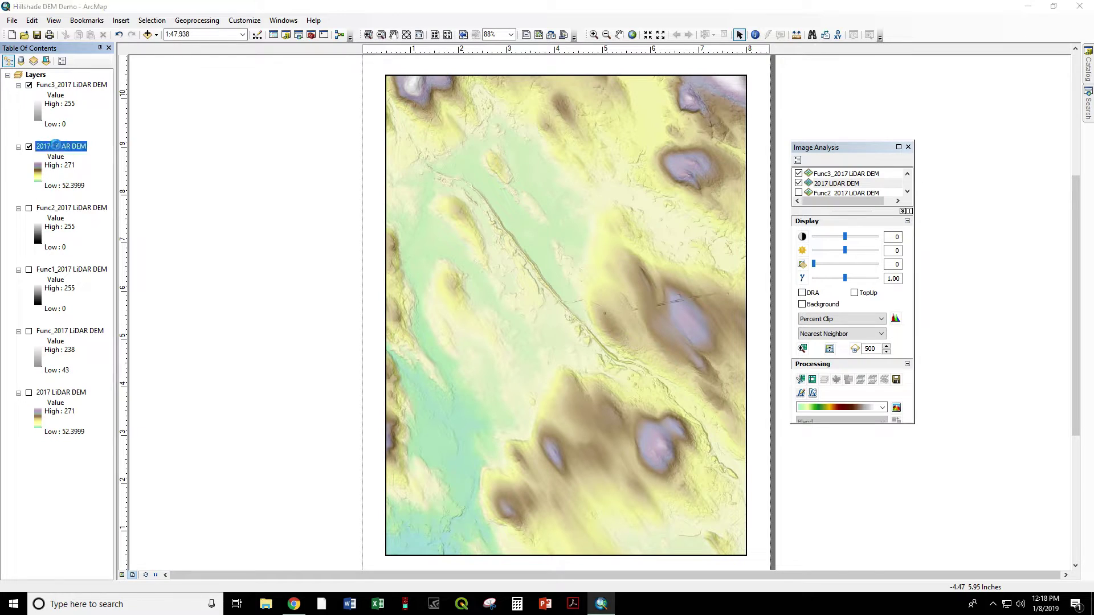
{"action": "left_click", "coordinate": [463, 318]}
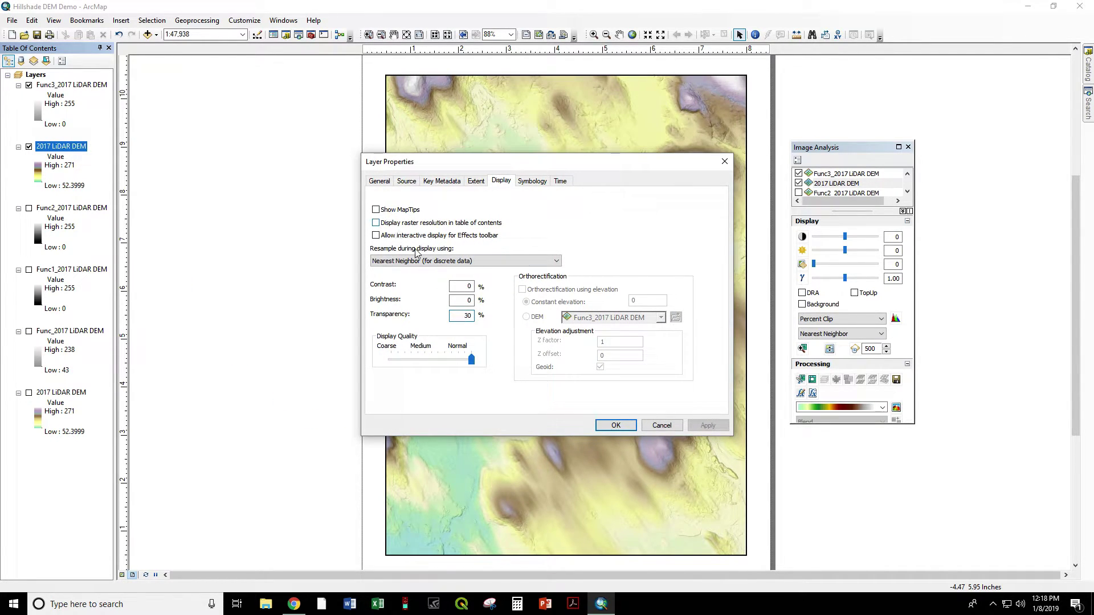
{"action": "key", "text": "Return"}
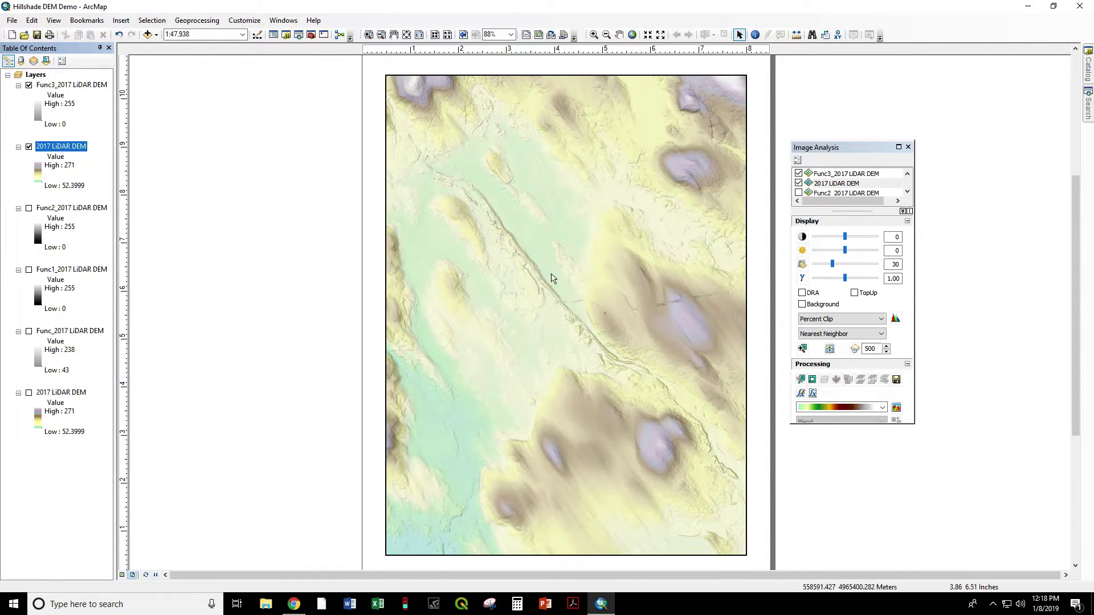
{"action": "double_click", "coordinate": [50, 87]}
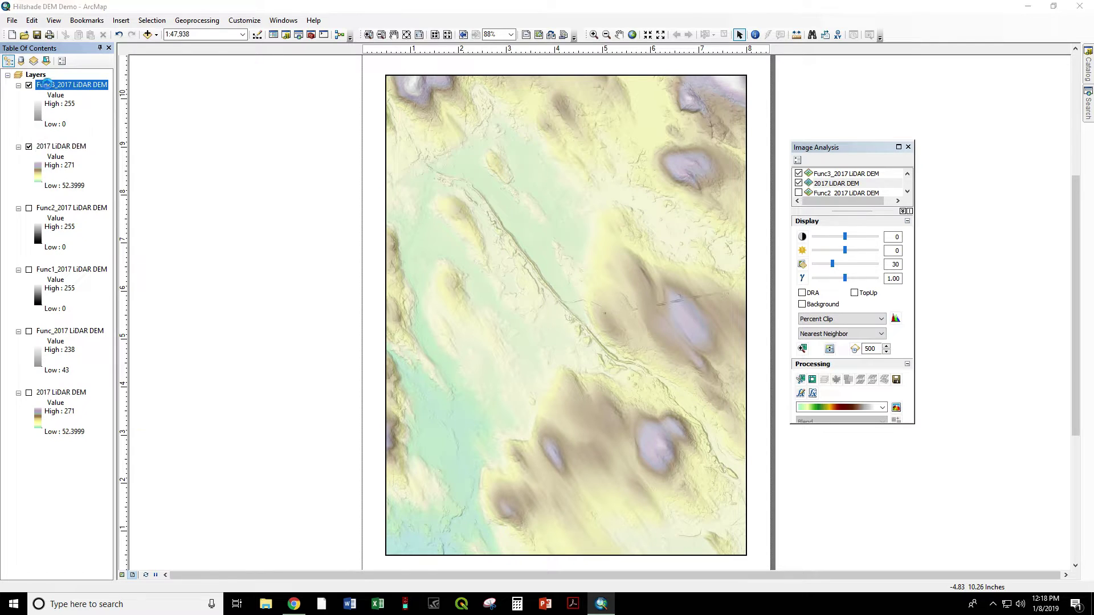
{"action": "double_click", "coordinate": [468, 317]}
{"action": "type", "text": "40"}
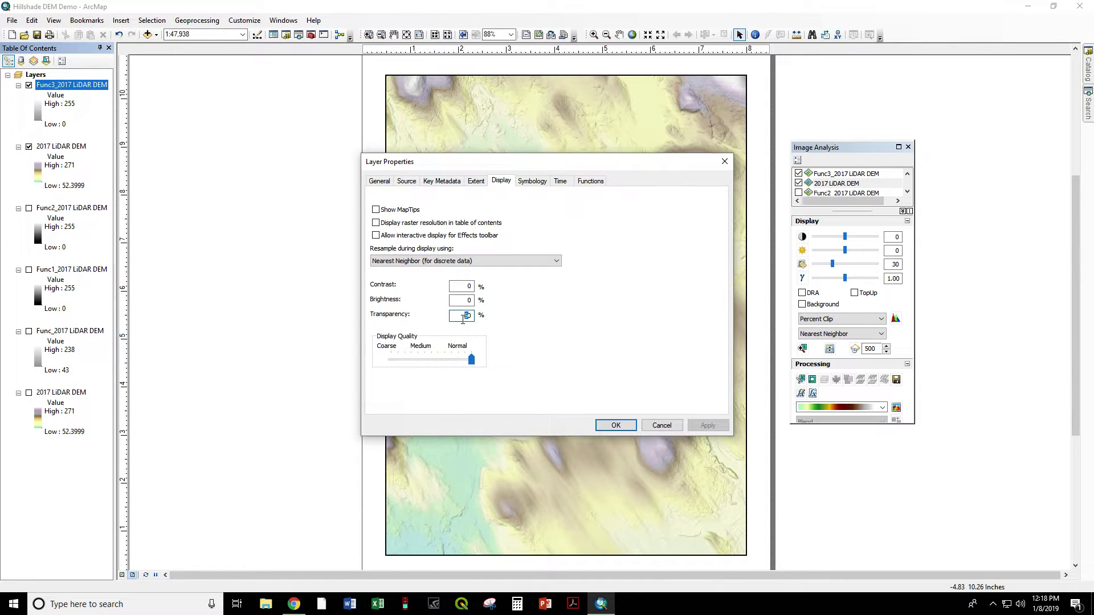
{"action": "left_click", "coordinate": [626, 427]}
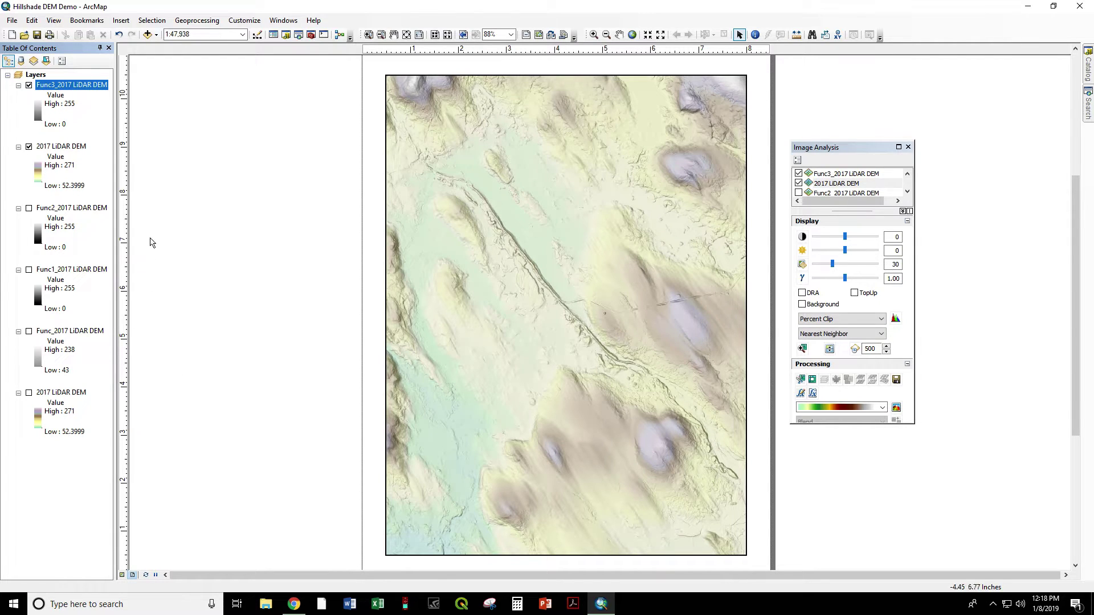
- Lower the 2017 LiDAR DEM layer's transparency from 30% to 20%
{"action": "double_click", "coordinate": [41, 145]}
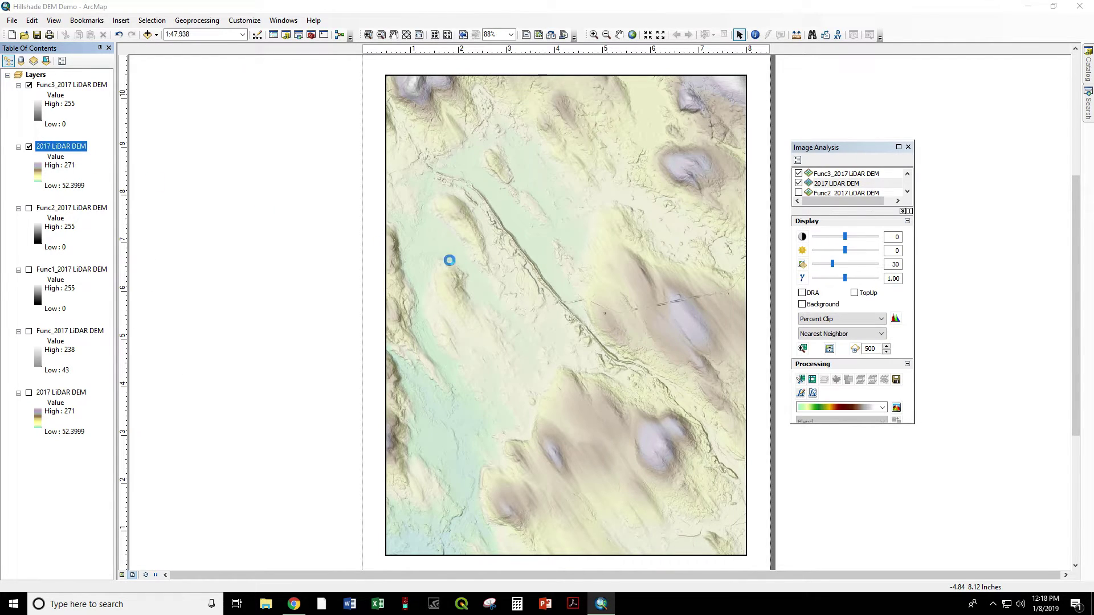
{"action": "left_click", "coordinate": [466, 316]}
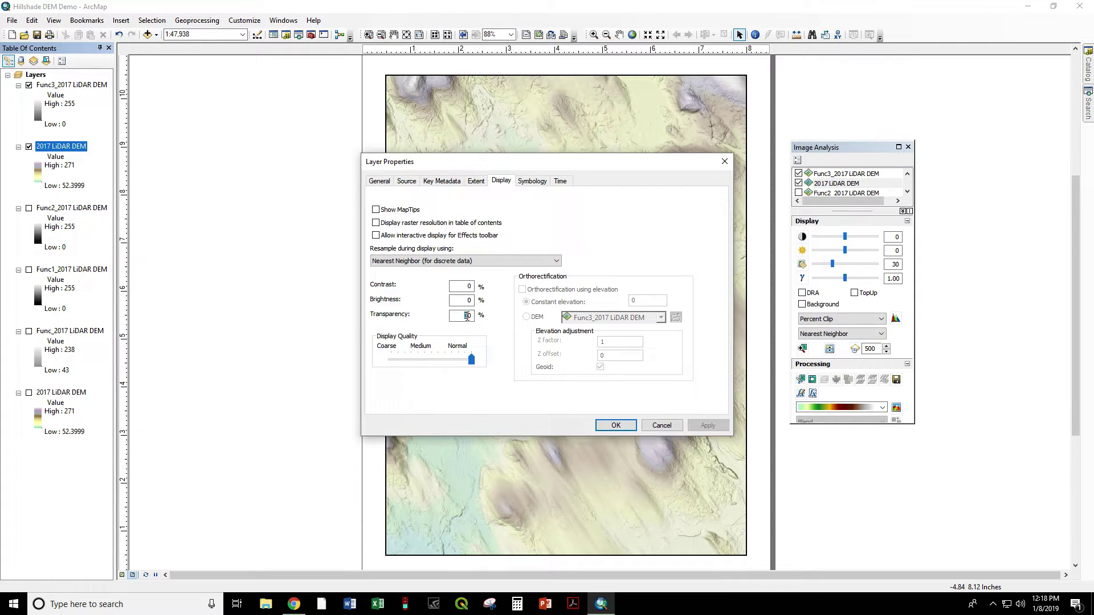
{"action": "double_click", "coordinate": [466, 316]}
{"action": "type", "text": "20"}
{"action": "left_click", "coordinate": [616, 426]}
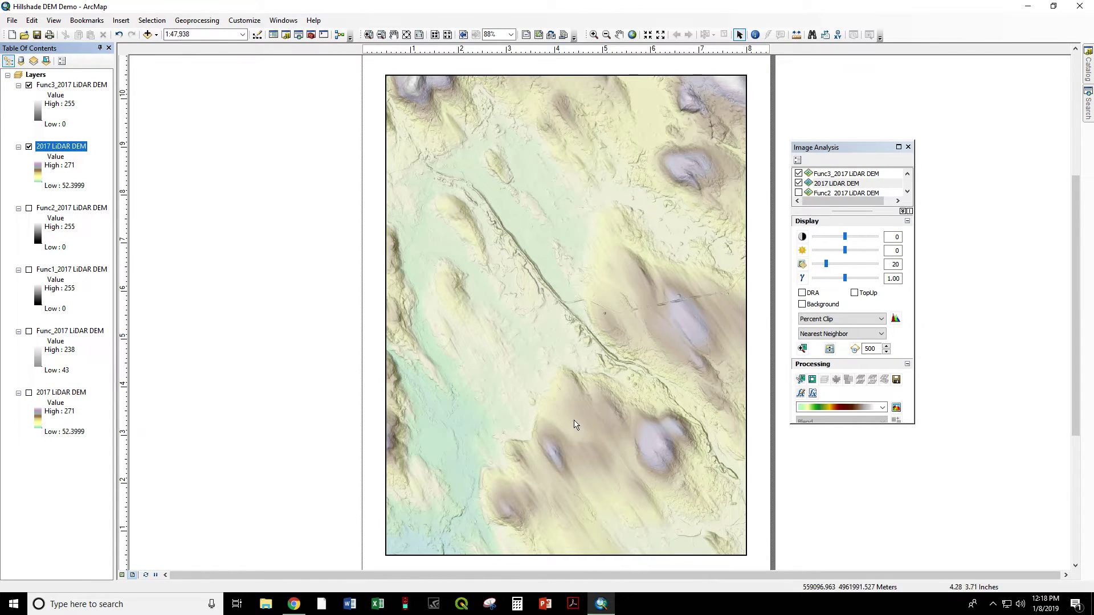
- Export the map layout to the 300-dpi PDF 'Hillshade DEM Demo' and browse to the file
{"action": "left_click", "coordinate": [11, 20]}
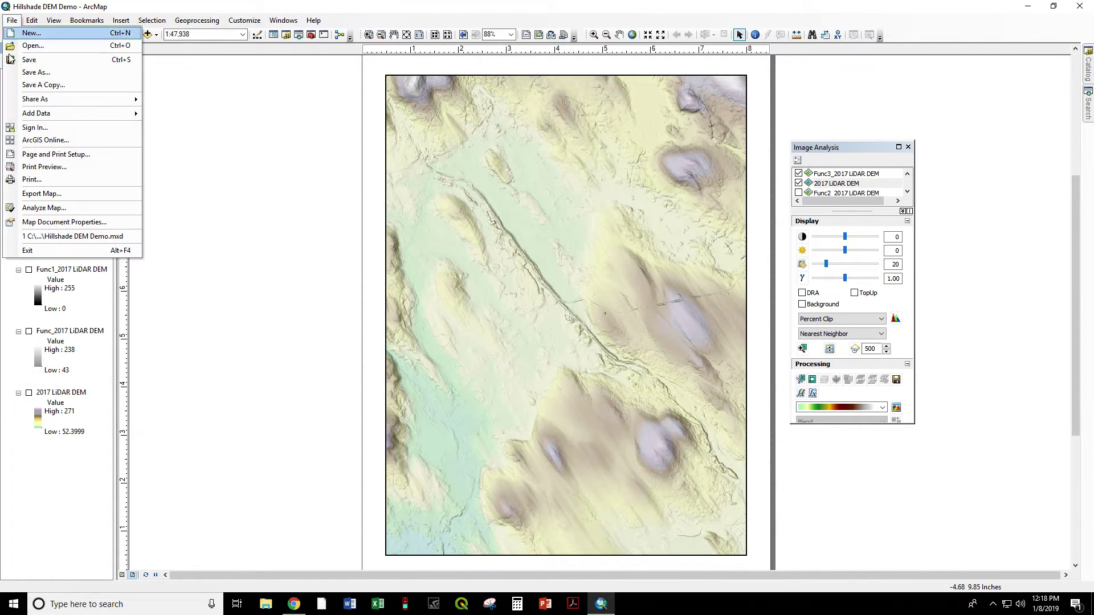
{"action": "left_click", "coordinate": [22, 194]}
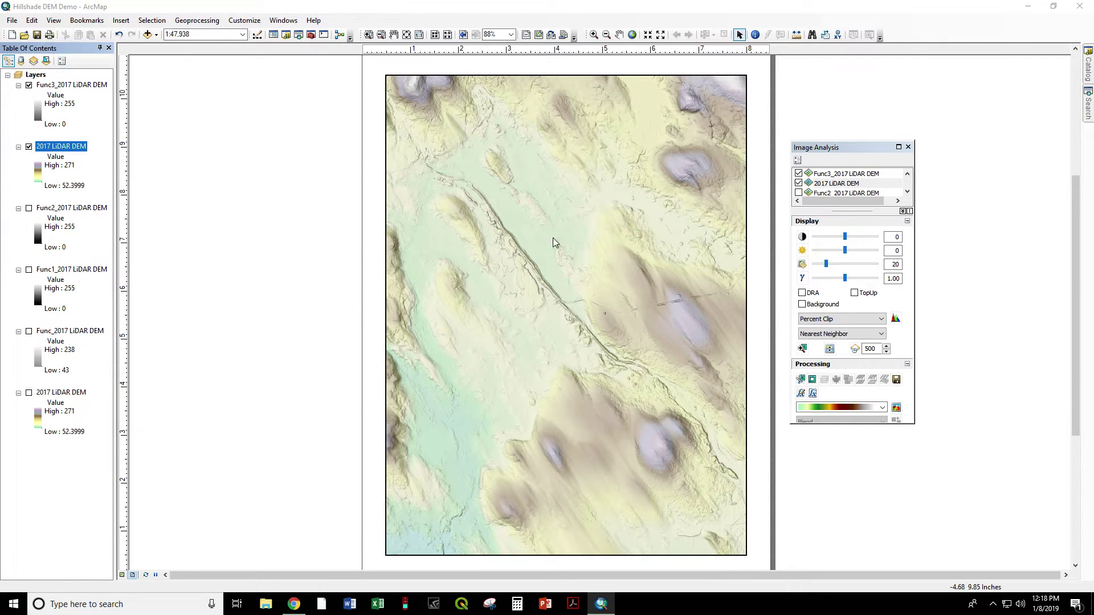
{"action": "left_click", "coordinate": [511, 321]}
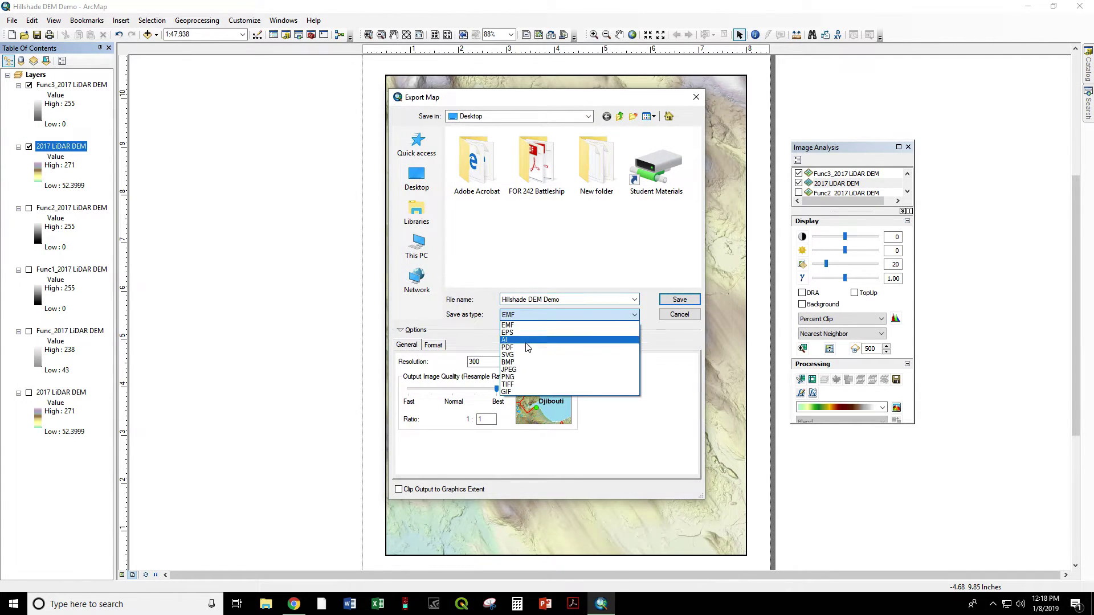
{"action": "left_click", "coordinate": [524, 348]}
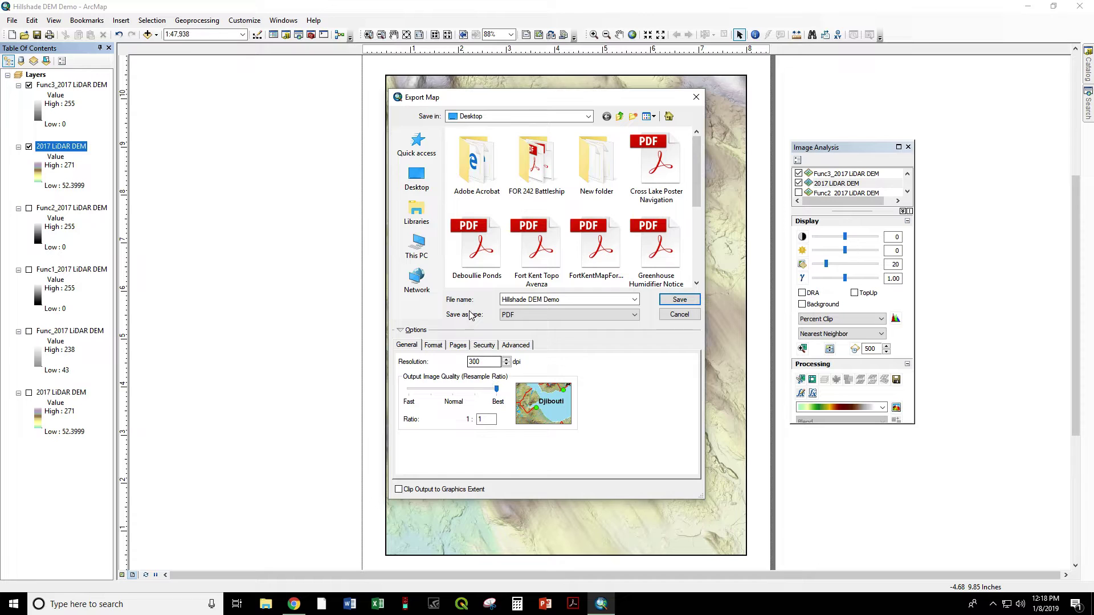
{"action": "left_click", "coordinate": [677, 302]}
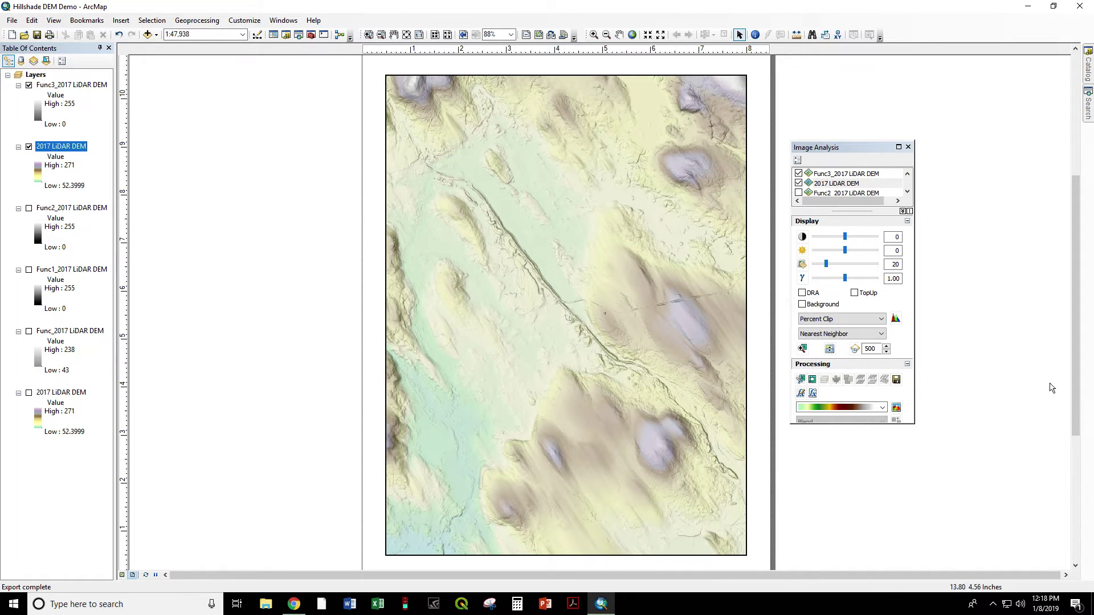
{"action": "key", "text": "super+e"}
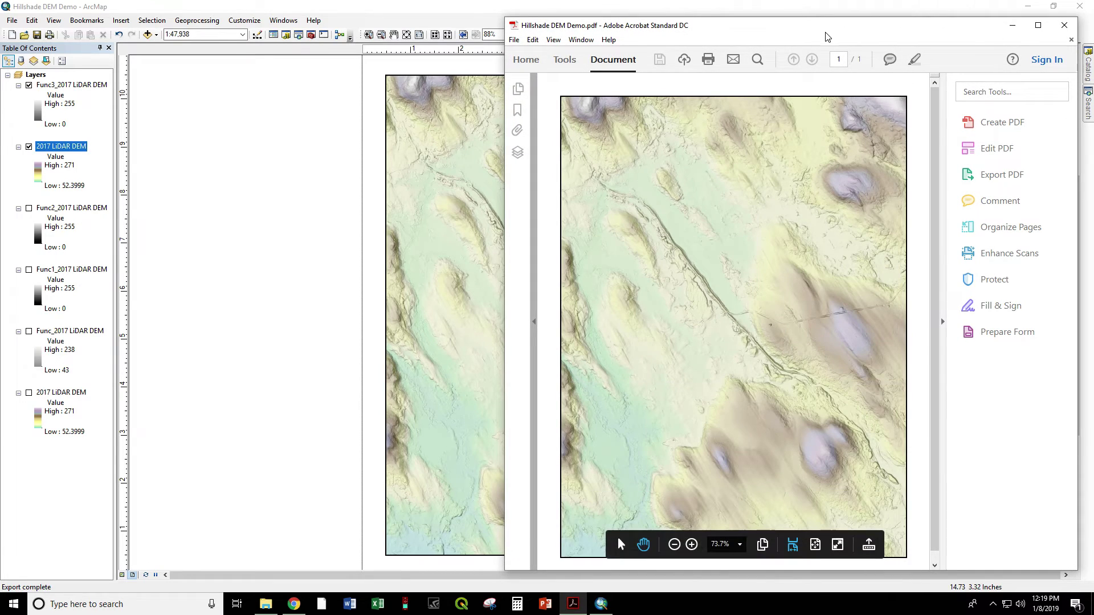
- Maximize the Acrobat window and scroll through the zoomed-in PDF to inspect the hillshade detail
{"action": "left_click_drag", "start_coordinate": [823, 34], "coordinate": [693, 4]}
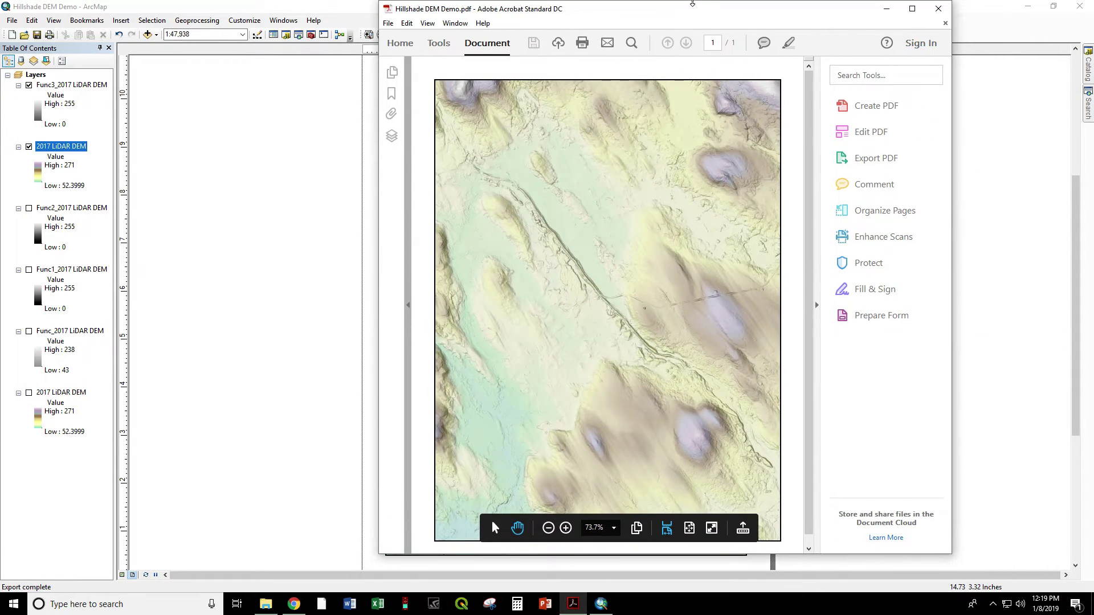
{"action": "left_click", "coordinate": [912, 8]}
{"action": "scroll", "coordinate": [644, 257], "scroll_direction": "down", "scroll_amount": 3}
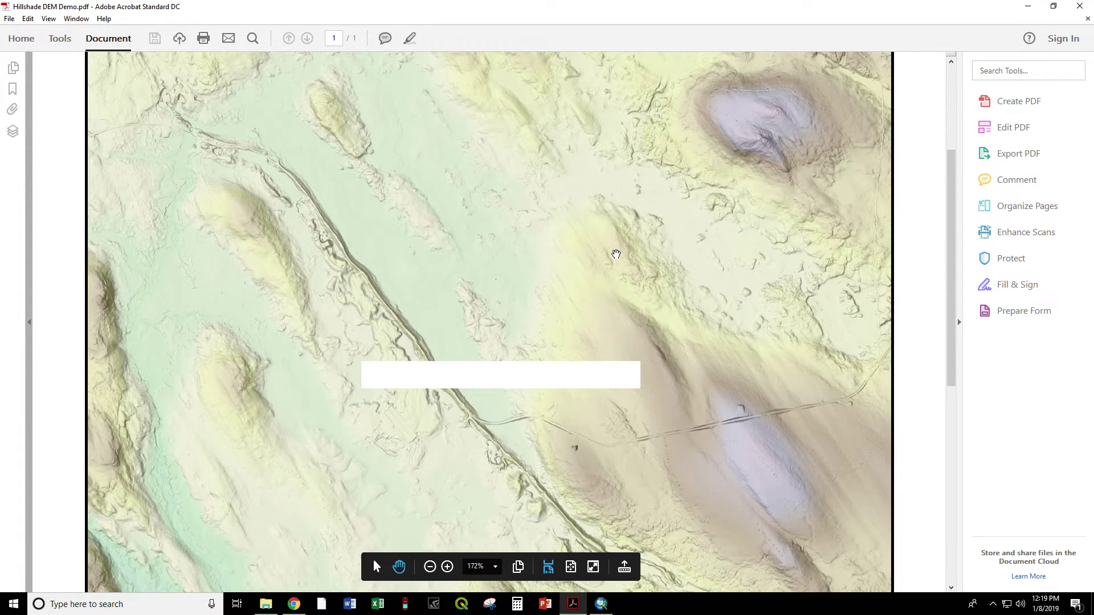
{"action": "scroll", "coordinate": [612, 256], "scroll_direction": "down", "scroll_amount": 3}
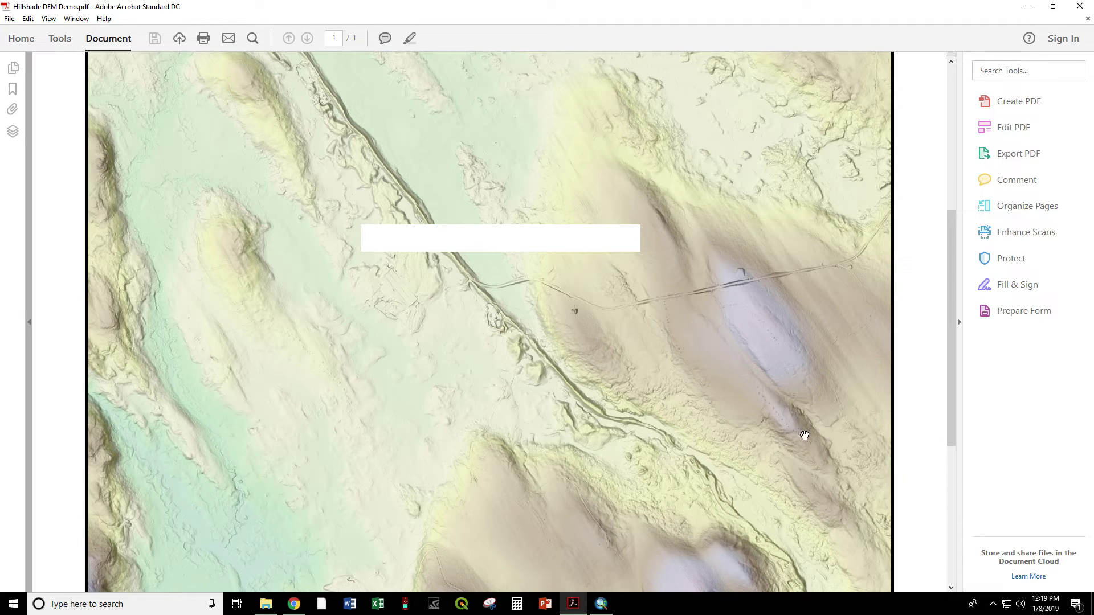
{"action": "scroll", "coordinate": [722, 402], "scroll_direction": "down", "scroll_amount": 2}
{"action": "scroll", "coordinate": [438, 502], "scroll_direction": "down", "scroll_amount": 1}
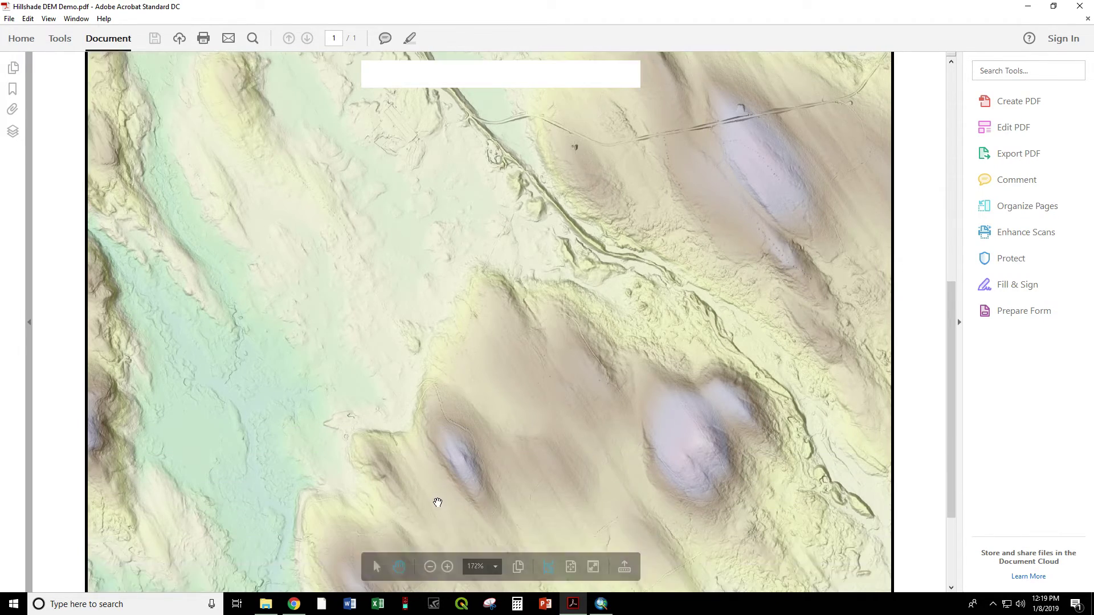
{"action": "scroll", "coordinate": [477, 442], "scroll_direction": "down", "scroll_amount": 3}
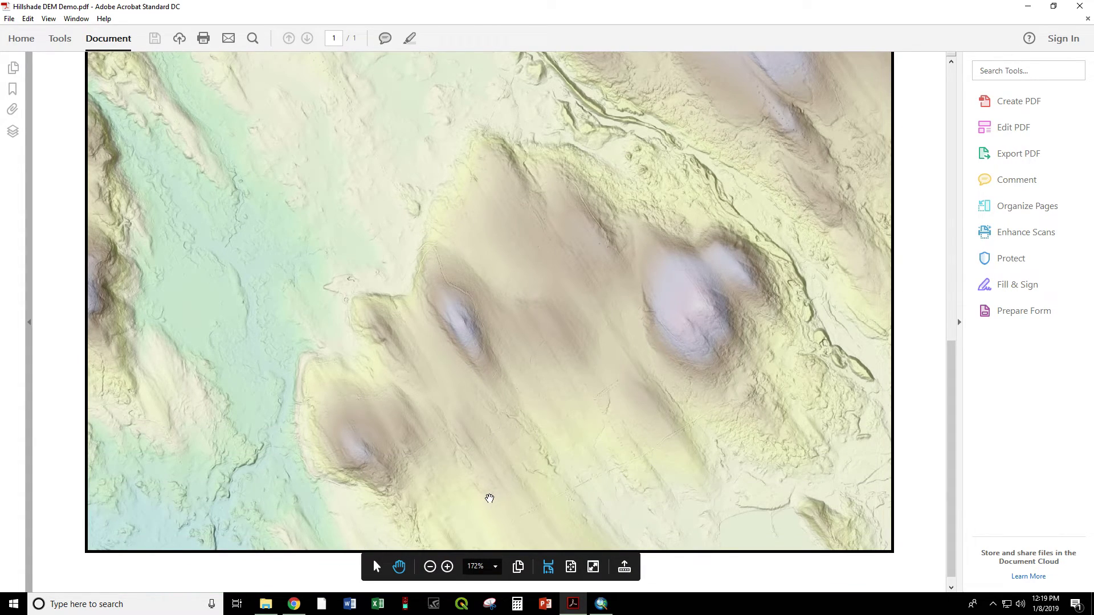
{"action": "scroll", "coordinate": [171, 319], "scroll_direction": "up", "scroll_amount": 4}
{"action": "scroll", "coordinate": [223, 285], "scroll_direction": "up", "scroll_amount": 3}
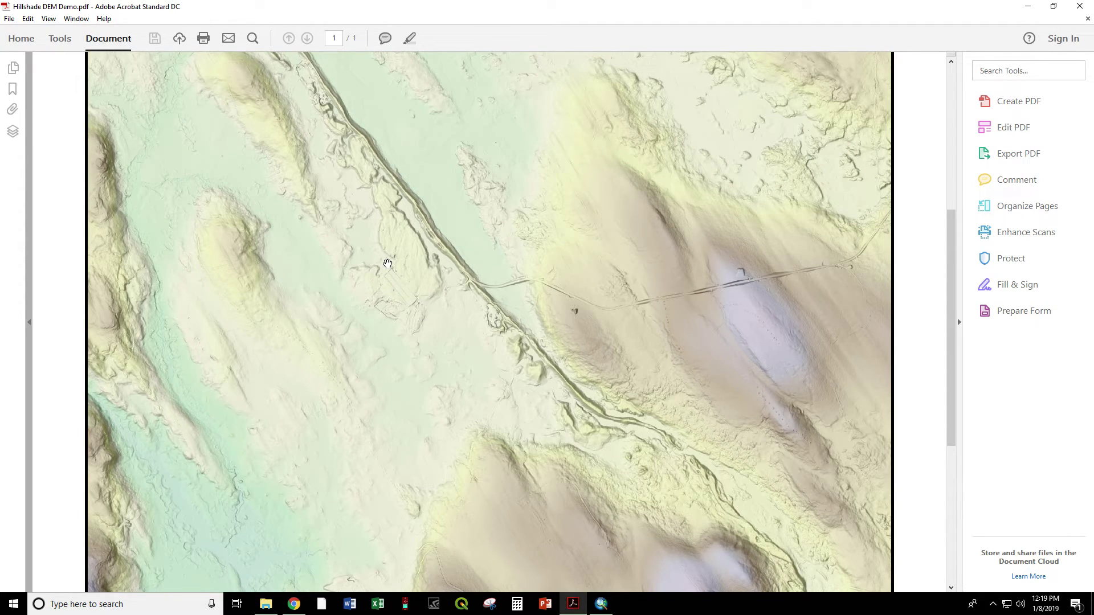
{"action": "scroll", "coordinate": [387, 264], "scroll_direction": "up", "scroll_amount": 10}
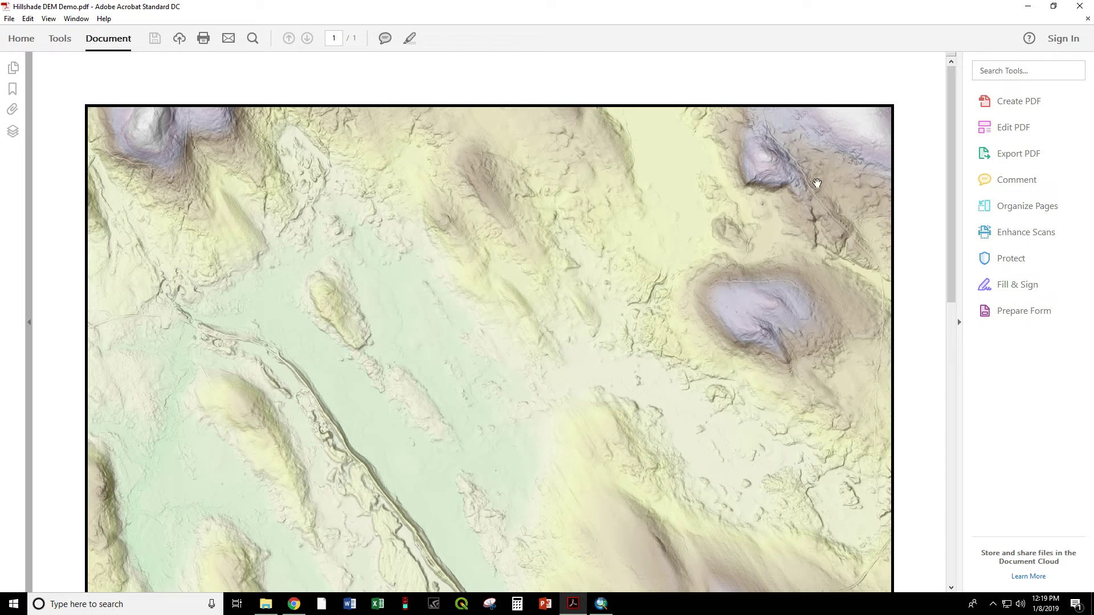
{"action": "scroll", "coordinate": [490, 225], "scroll_direction": "down", "scroll_amount": 6}
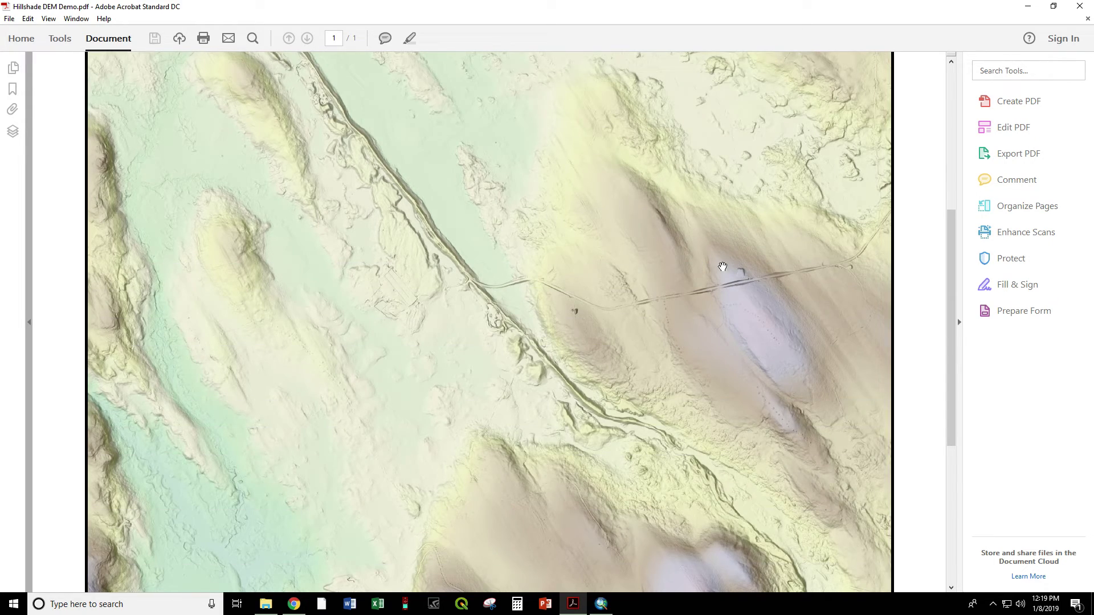
{"action": "scroll", "coordinate": [827, 422], "scroll_direction": "down", "scroll_amount": 6}
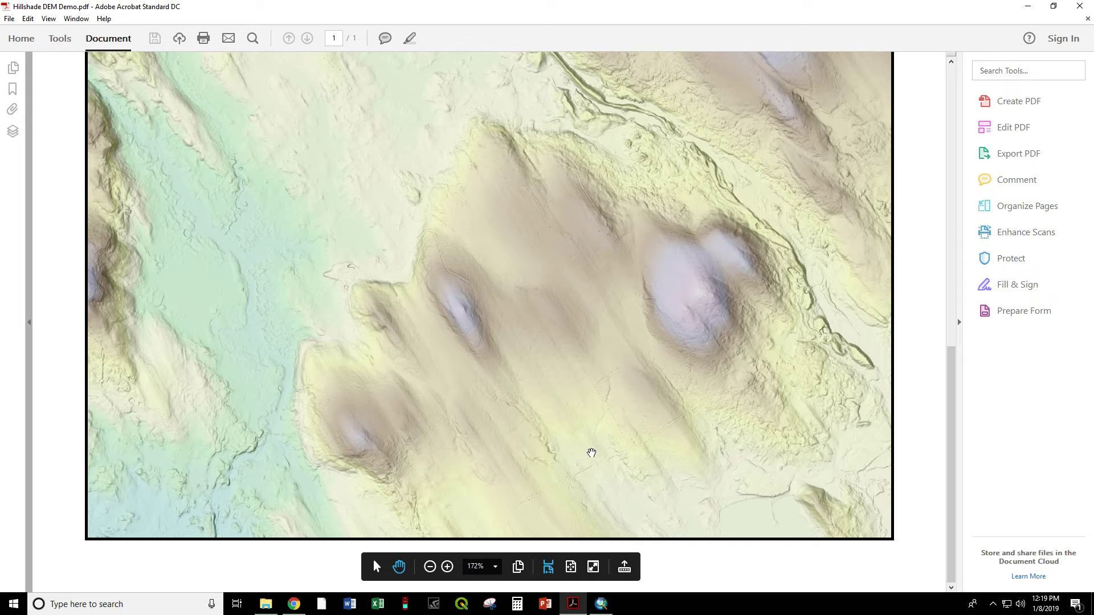
{"action": "scroll", "coordinate": [459, 210], "scroll_direction": "up", "scroll_amount": 5}
{"action": "scroll", "coordinate": [460, 211], "scroll_direction": "up", "scroll_amount": 5}
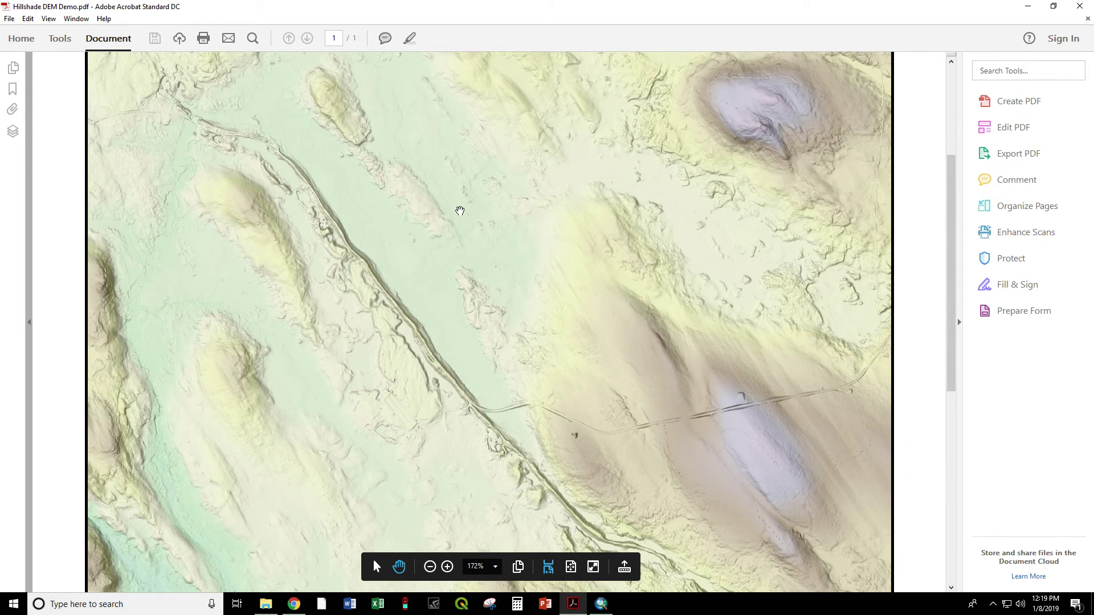
{"action": "scroll", "coordinate": [460, 278], "scroll_direction": "down", "scroll_amount": 2}
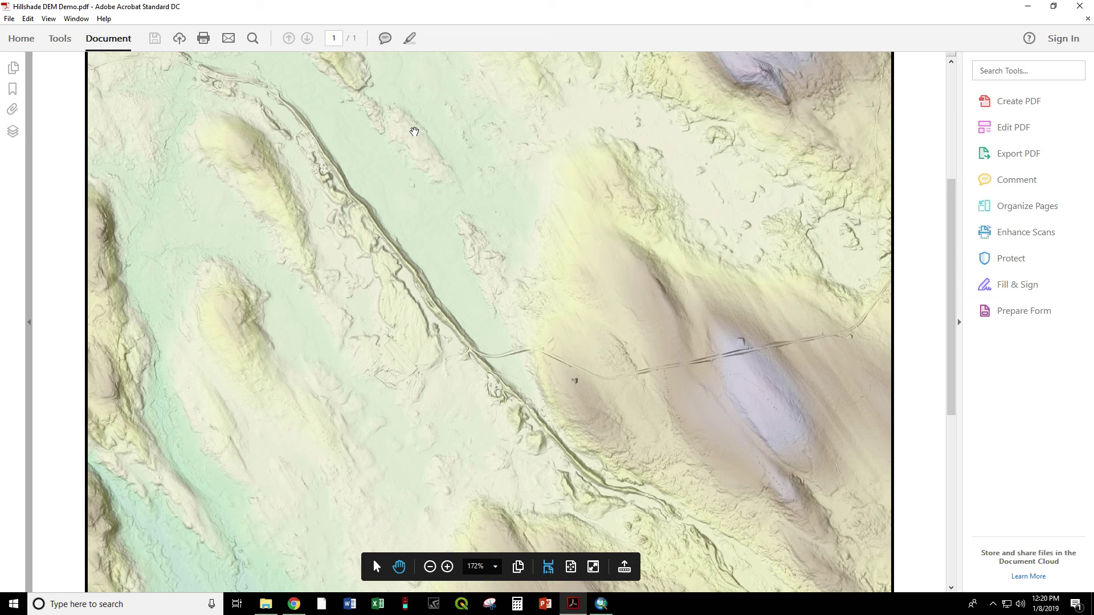
{"action": "scroll", "coordinate": [460, 165], "scroll_direction": "down", "scroll_amount": 4}
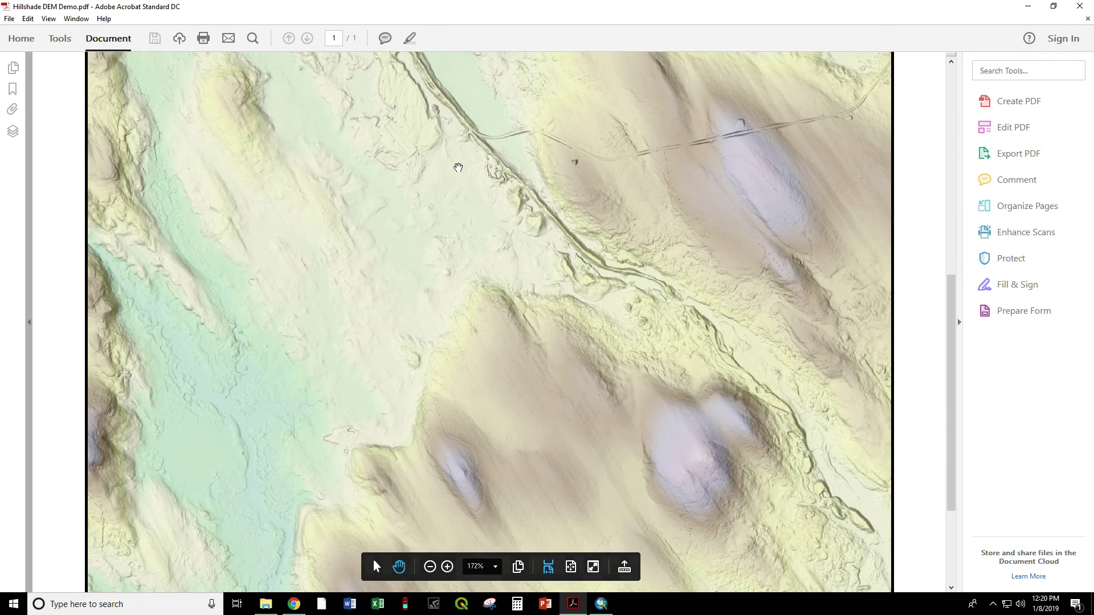
- Close Adobe Acrobat to return to the ArcMap hillshade layout
{"action": "left_click", "coordinate": [1073, 10]}
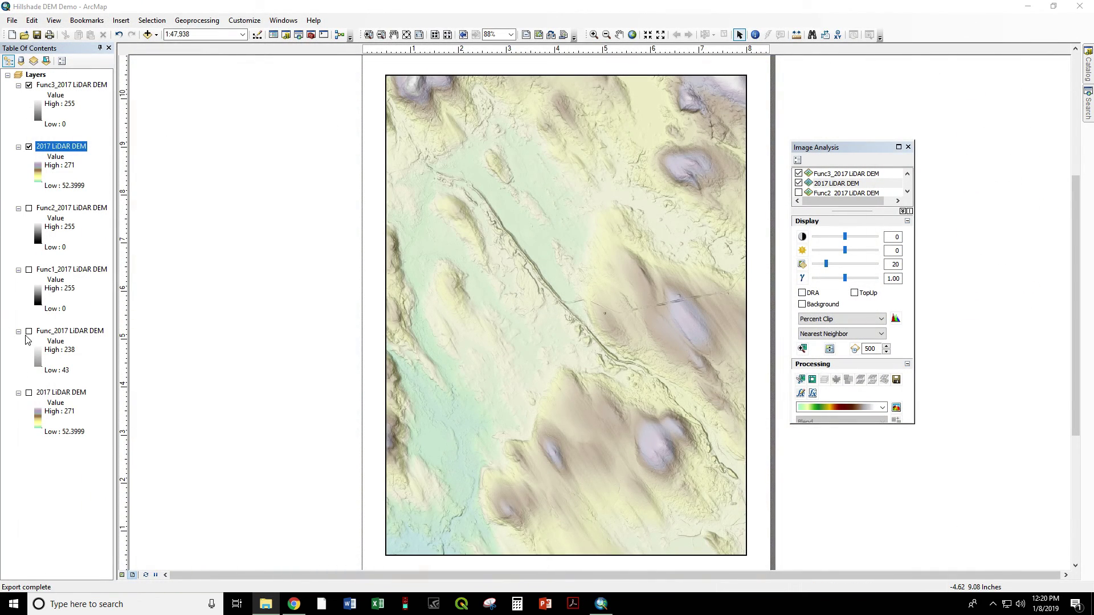